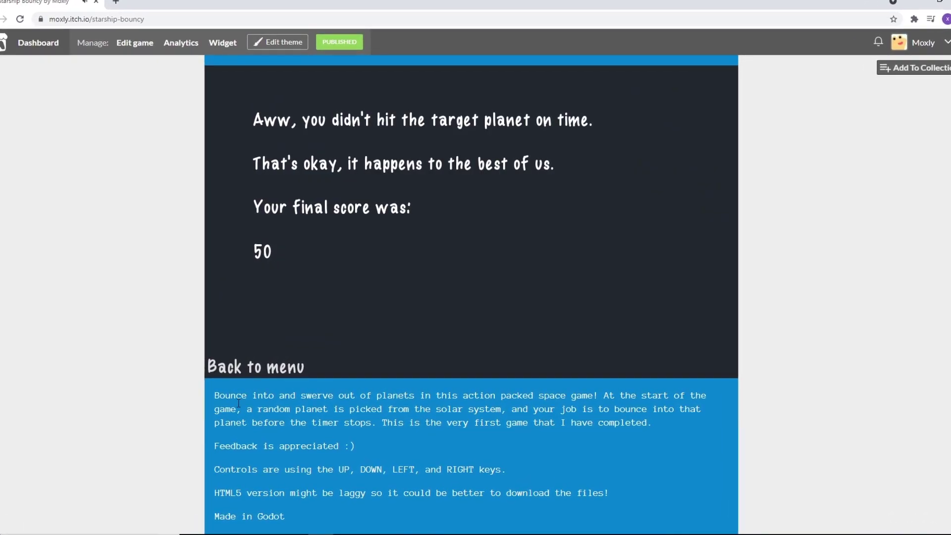
# Step: Return to the Starship Bouncy menu, start a new round and steer the starship
pyautogui.click(263, 367)
pyautogui.click(240, 290)
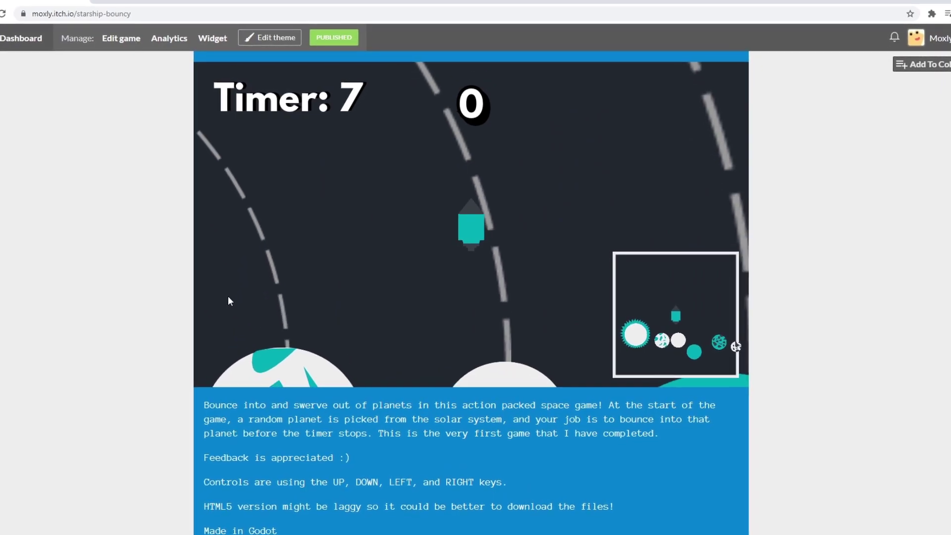
pyautogui.press('Right')
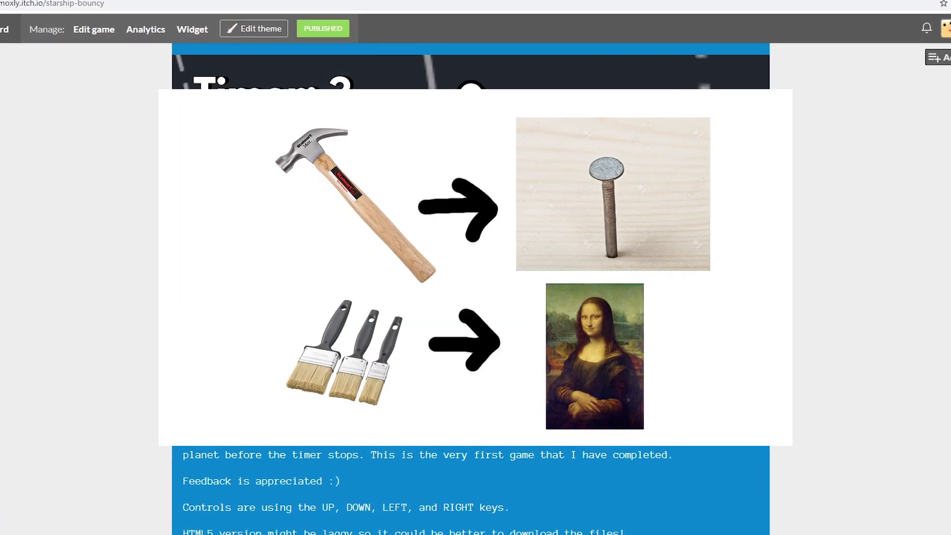
pyautogui.press('Right')
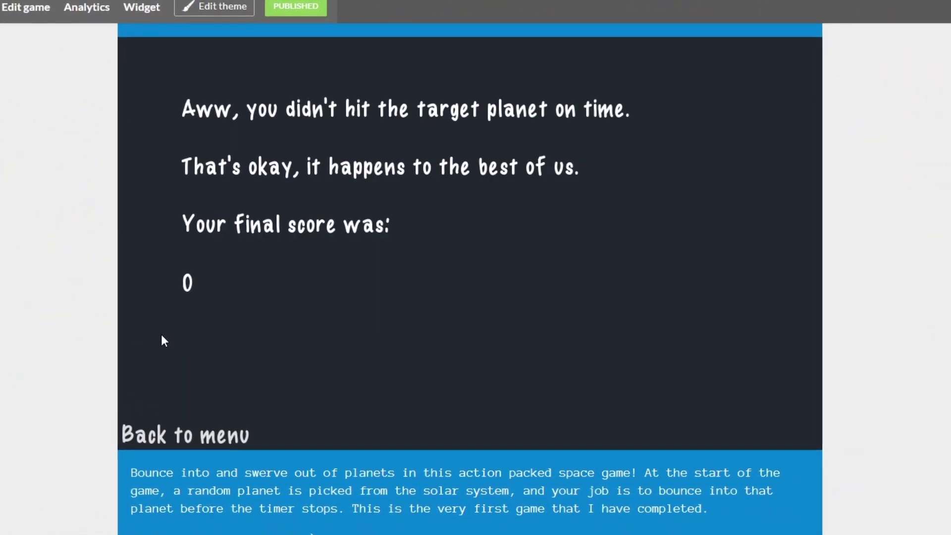
# Step: Leave the game-over screen and play another Starship Bouncy round, steering the ship sideways and upward
pyautogui.click(228, 437)
pyautogui.click(201, 339)
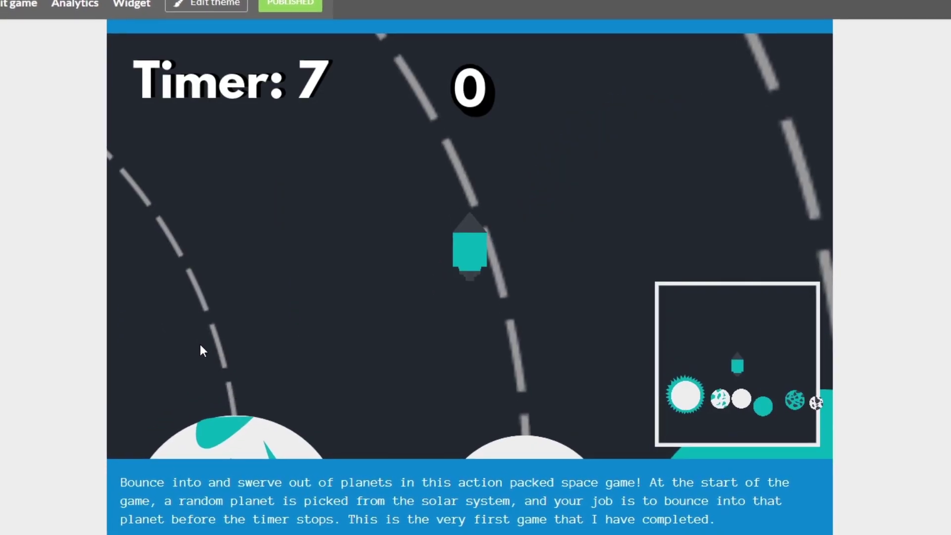
pyautogui.press('Right')
pyautogui.press('Up')
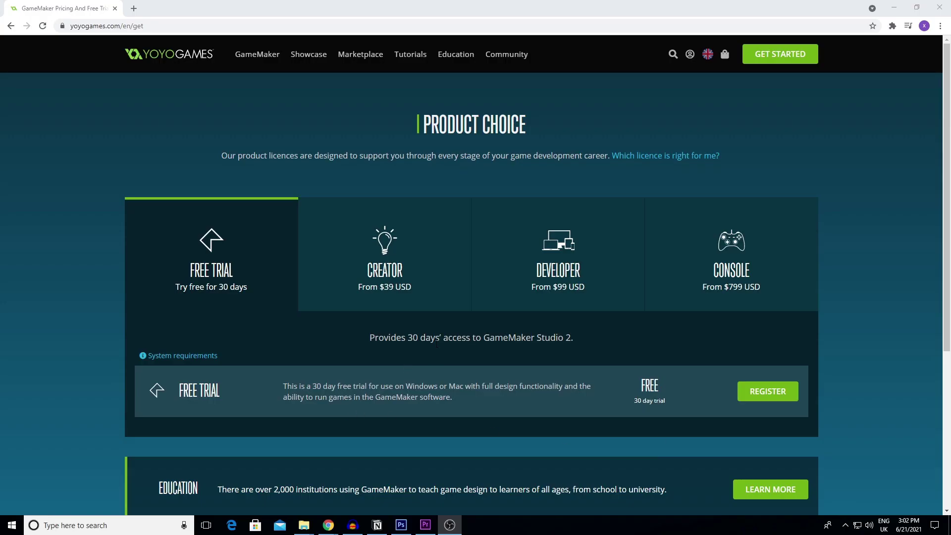
# Step: Review the GameMaker Creator, Developer and Console licence options and their prices
pyautogui.click(401, 276)
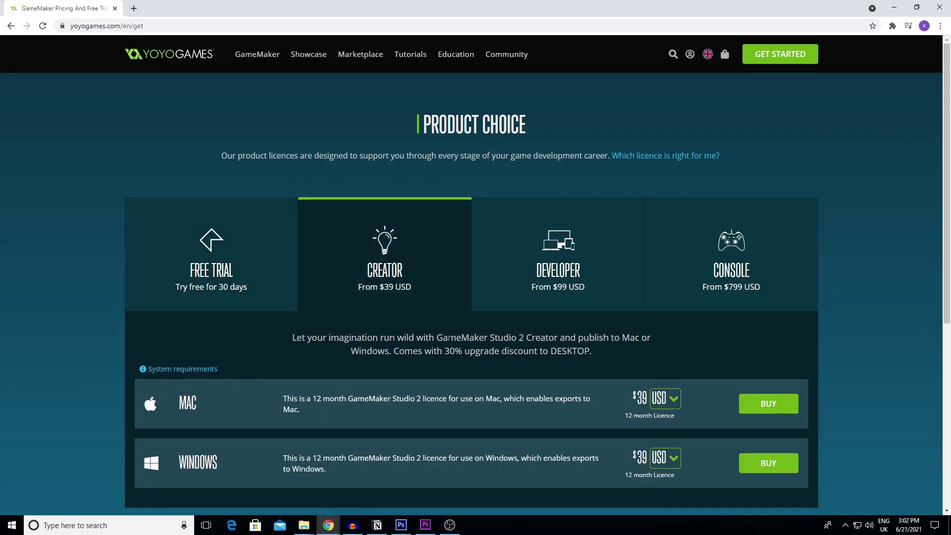
pyautogui.scroll(-1, 630, 346)
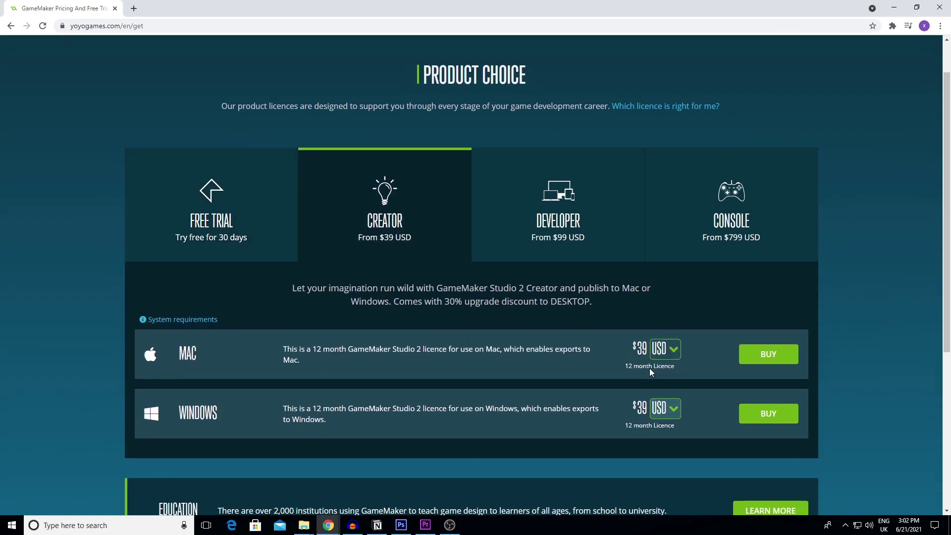
pyautogui.click(558, 208)
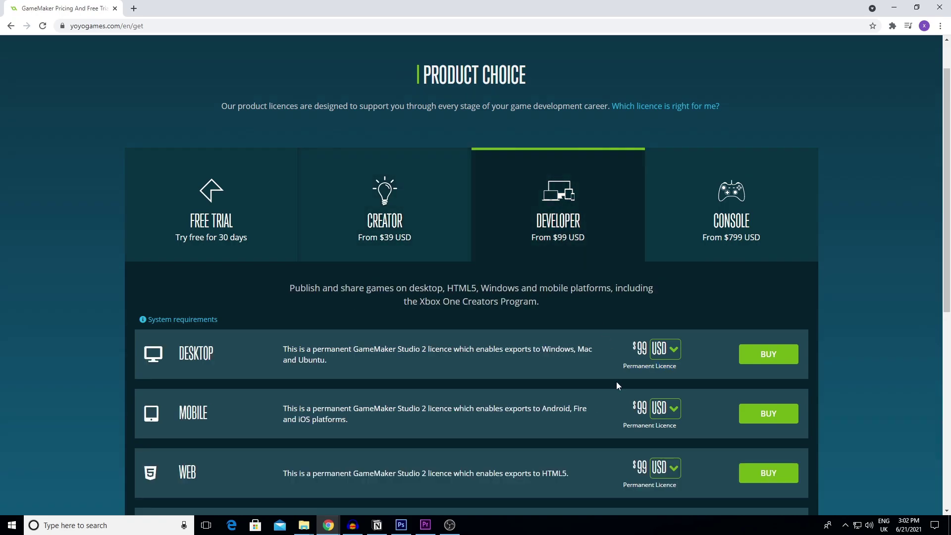
pyautogui.scroll(-2, 617, 384)
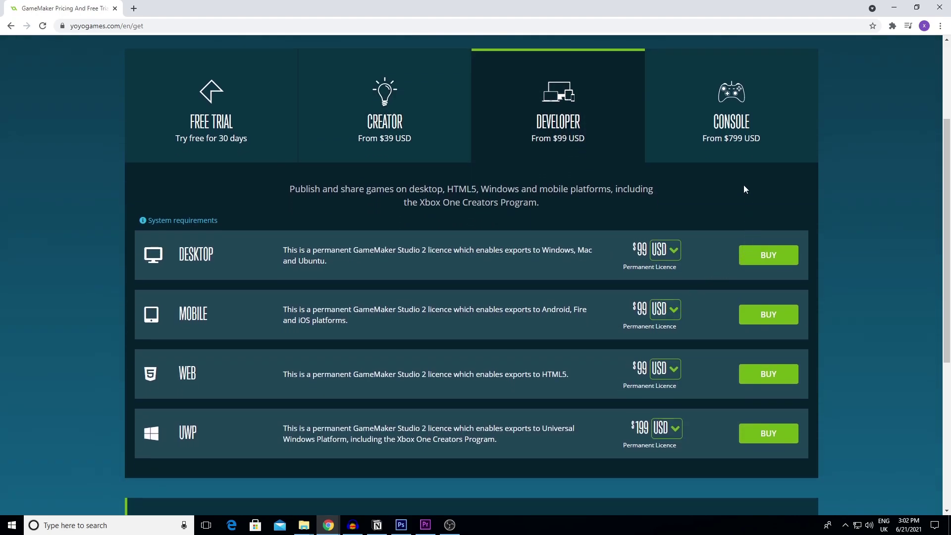
pyautogui.click(737, 123)
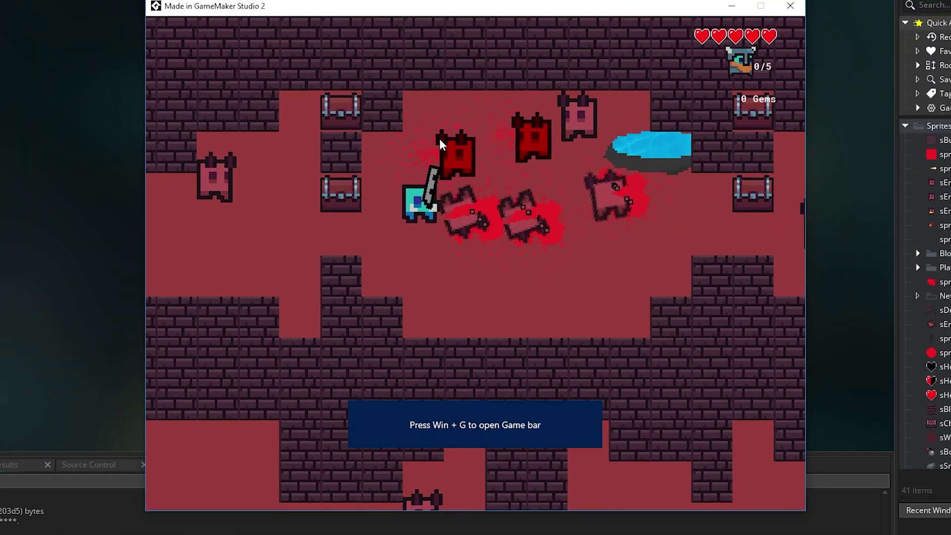
# Step: Shoot the remaining enemies beside the pool in the dungeon's central room
pyautogui.click(440, 144)
pyautogui.press('s')
pyautogui.press('d')
pyautogui.click(579, 148)
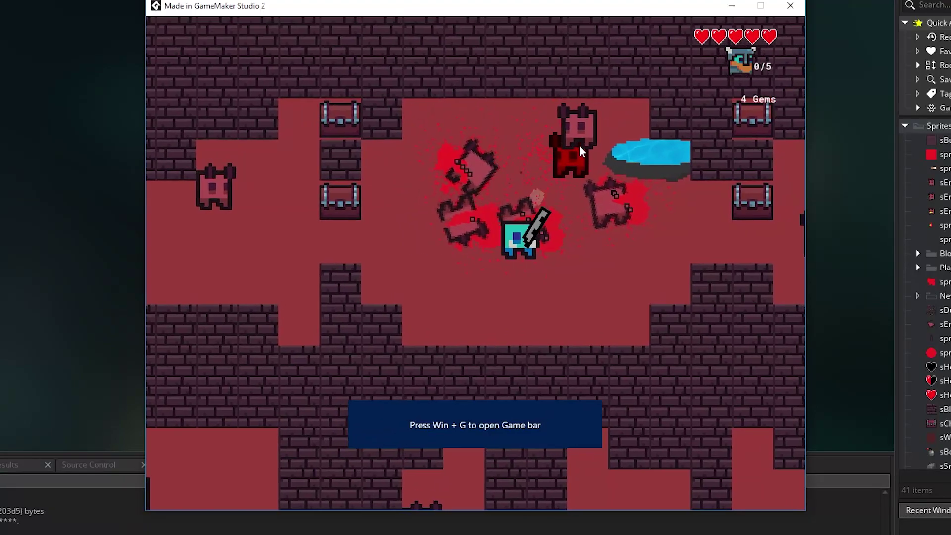
pyautogui.click(593, 136)
# Step: Walk the character around the central room to collect the gems dropped by the dead enemies
pyautogui.press('w')
pyautogui.press('a')
pyautogui.press('d')
pyautogui.press('w')
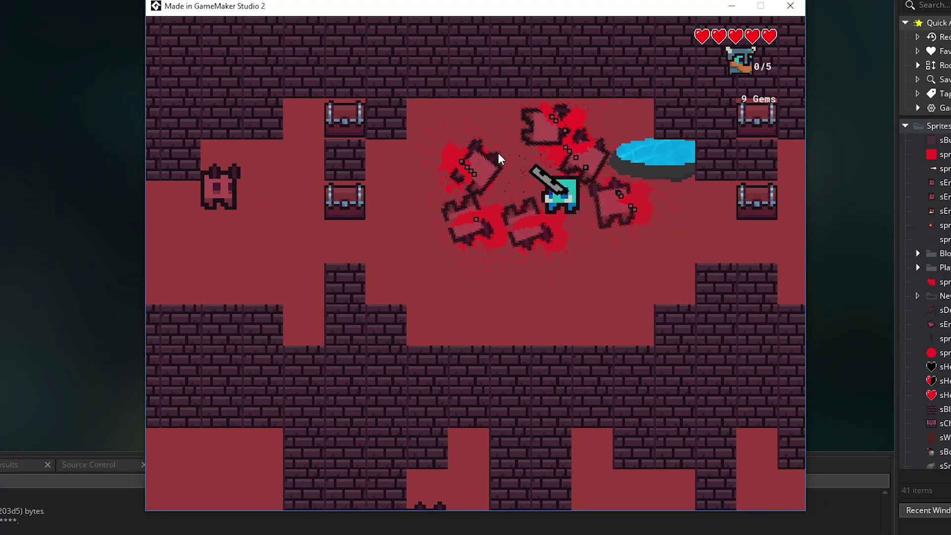
pyautogui.press('s')
pyautogui.press('w')
pyautogui.press('a')
pyautogui.press('w')
pyautogui.press('d')
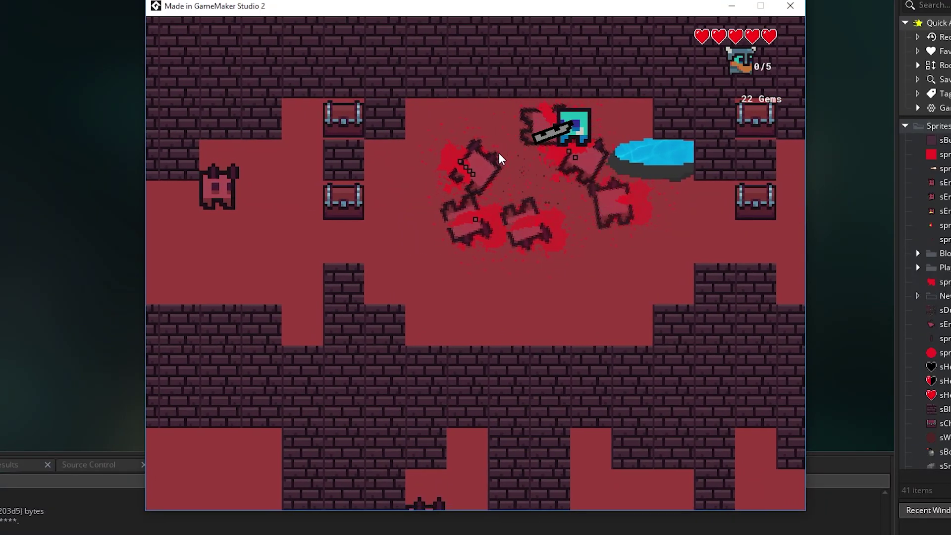
pyautogui.press('s')
pyautogui.press('a')
pyautogui.press('s')
pyautogui.press('a')
pyautogui.press('w')
pyautogui.press('d')
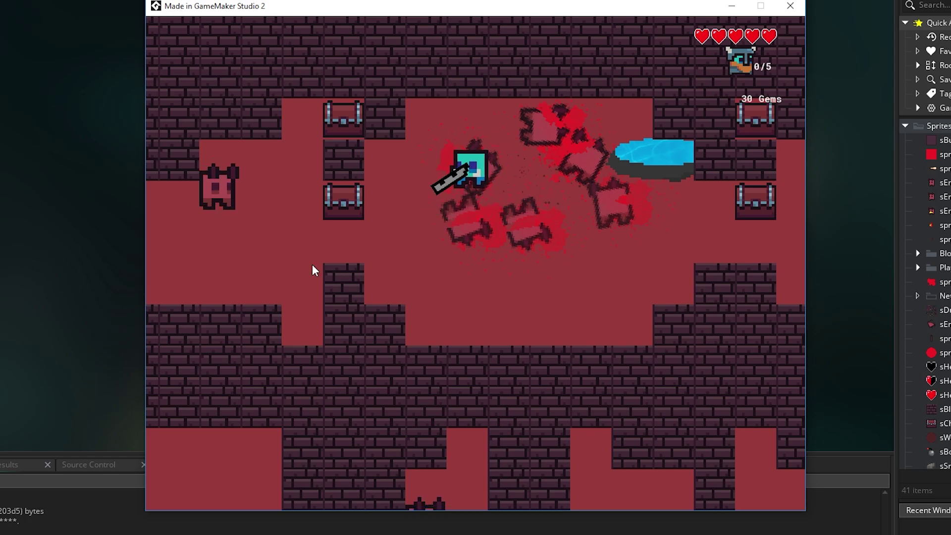
# Step: Shoot open the lower chest west of the central room and kill the enemy behind it
pyautogui.press('s')
pyautogui.click(254, 200)
pyautogui.click(250, 200)
pyautogui.click(250, 199)
pyautogui.click(252, 198)
pyautogui.press('a')
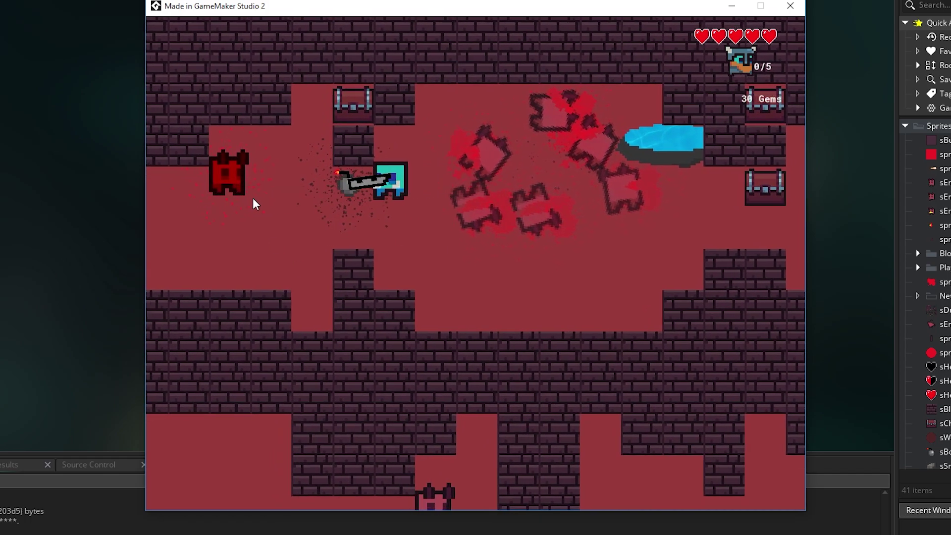
pyautogui.press('d')
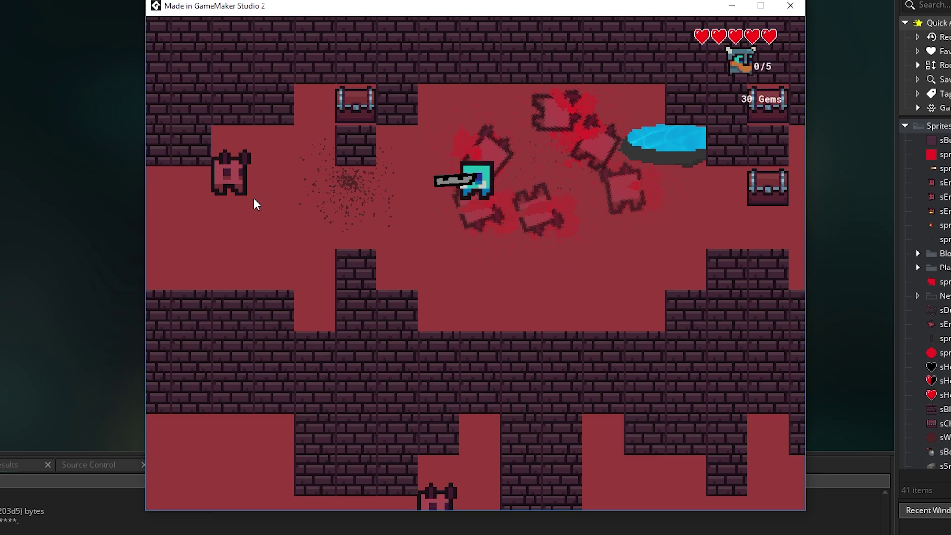
pyautogui.press('a')
pyautogui.click(169, 169)
pyautogui.press('d')
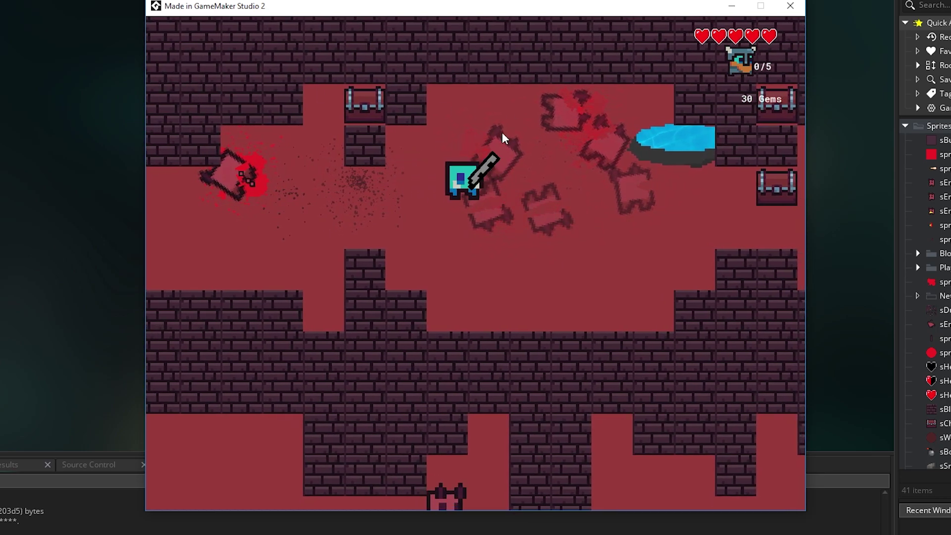
# Step: Collect the western enemy's gems and shoot open the chest in the upper alcove
pyautogui.press('a')
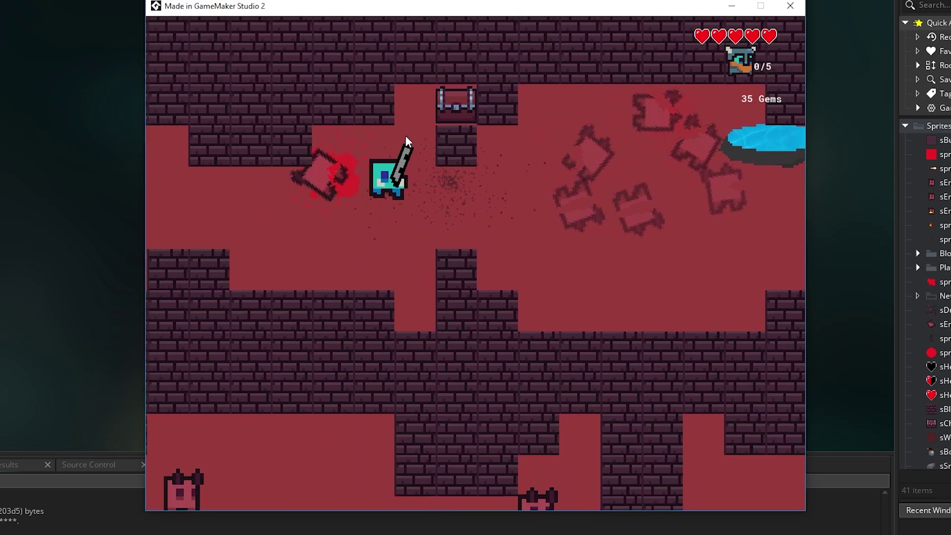
pyautogui.press('d')
pyautogui.press('a')
pyautogui.press('w')
pyautogui.press('d')
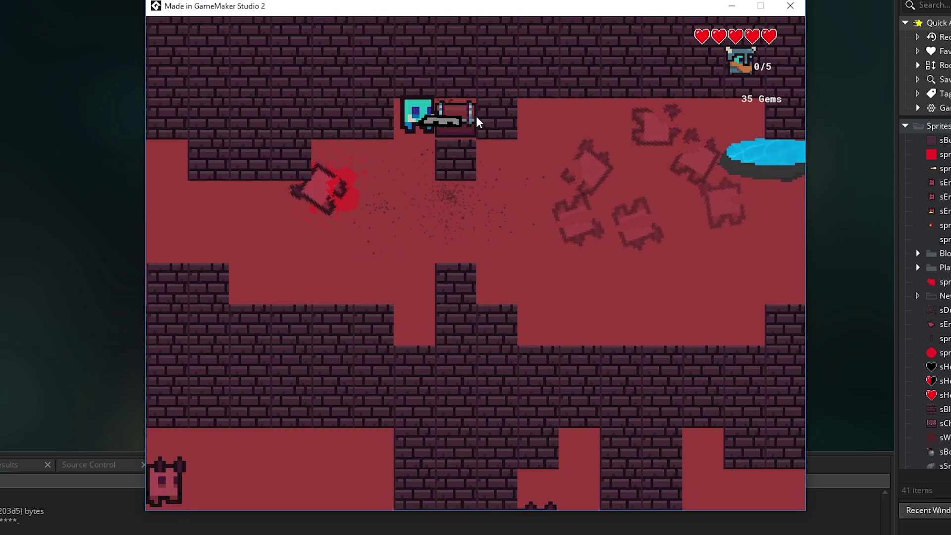
pyautogui.click(474, 122)
pyautogui.press('d')
pyautogui.press('a')
pyautogui.press('s')
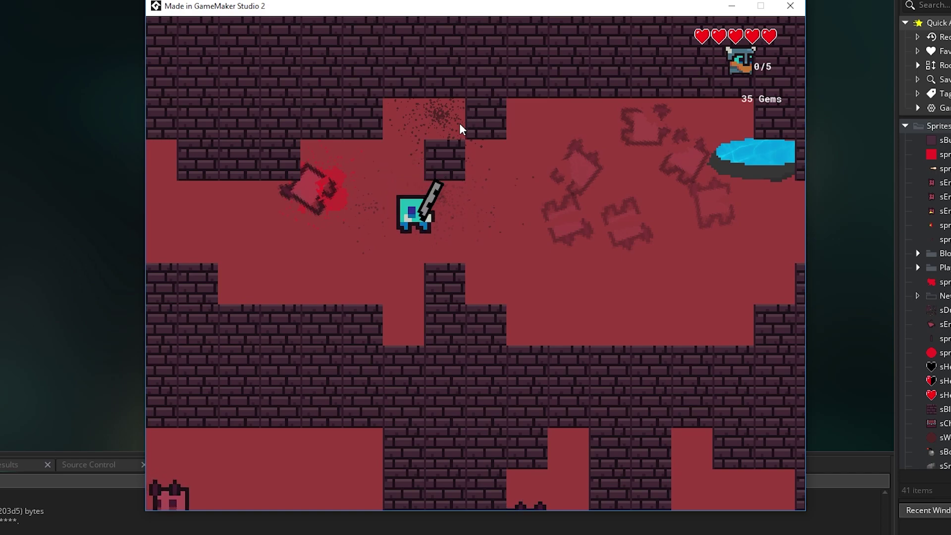
# Step: Move east past the pool and shoot open the lower of the two chests
pyautogui.press('d')
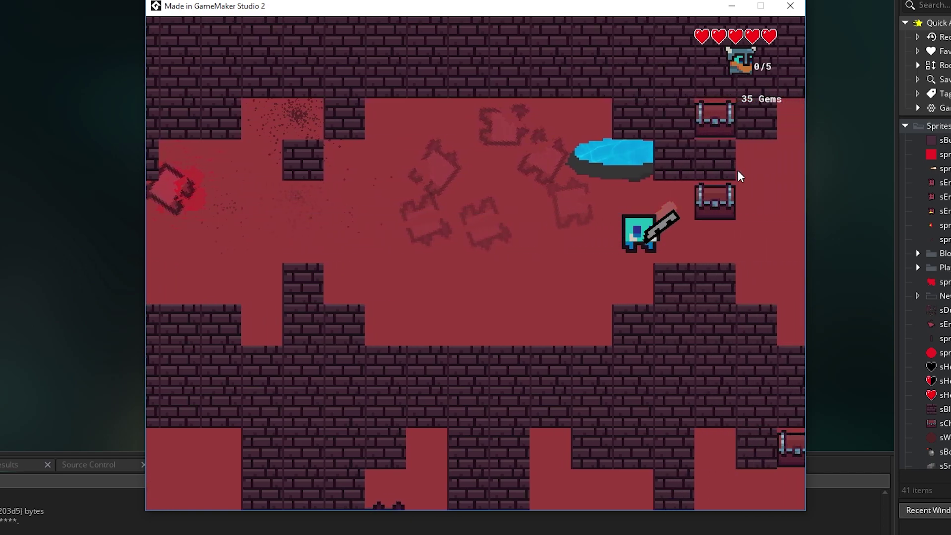
pyautogui.press('d')
pyautogui.press('d')
pyautogui.click(569, 195)
pyautogui.press('a')
pyautogui.click(542, 186)
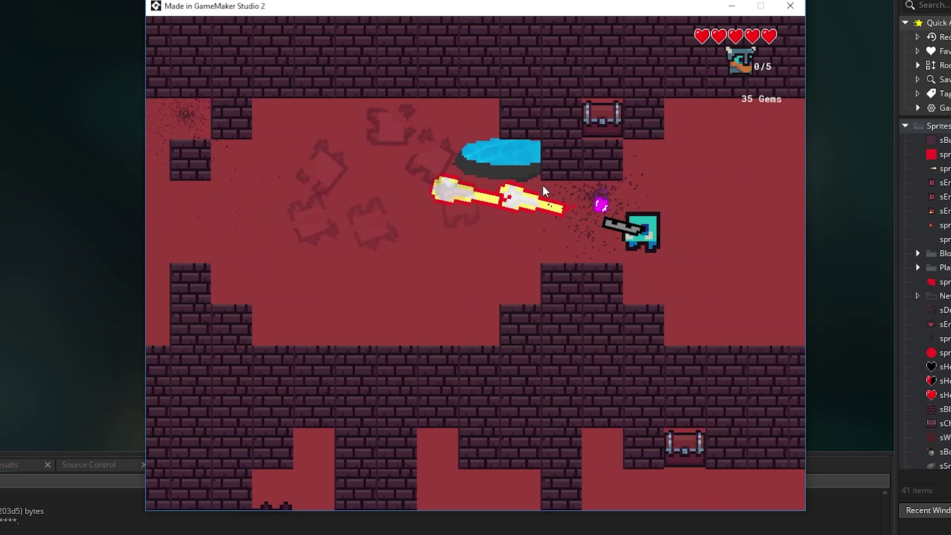
# Step: Shoot open the upper chest east of the pool and pick up the item it drops
pyautogui.press('d')
pyautogui.press('w')
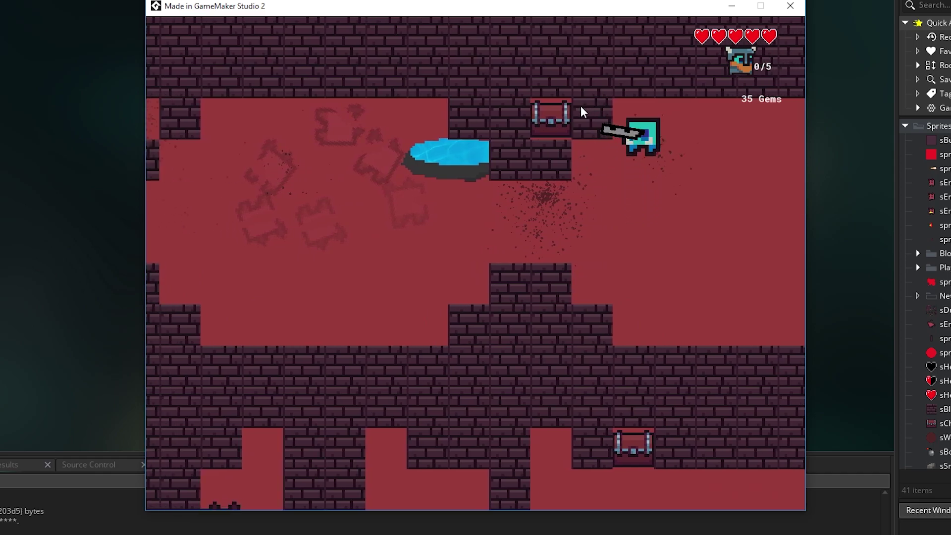
pyautogui.click(580, 108)
pyautogui.press('d')
pyautogui.press('w')
pyautogui.press('a')
pyautogui.click(508, 120)
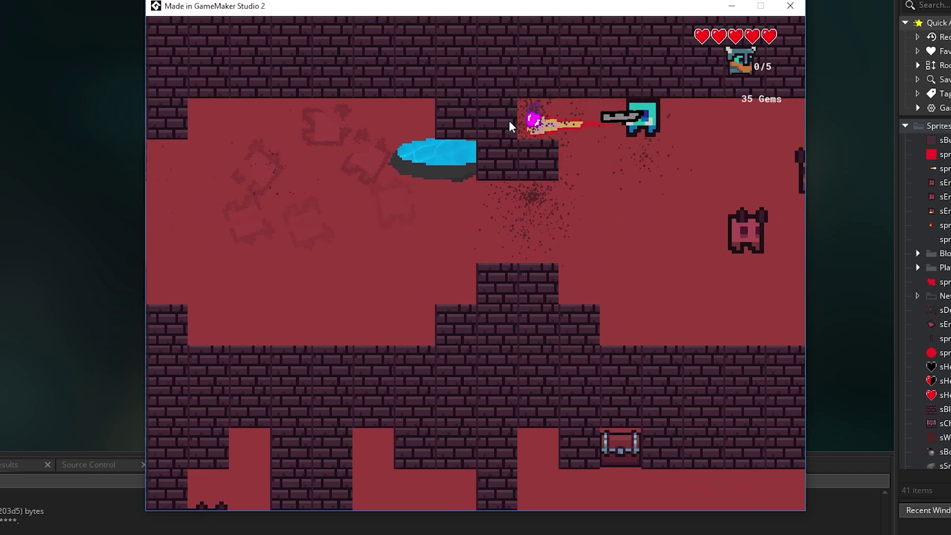
pyautogui.press('a')
pyautogui.press('d')
# Step: Place the bomb from the inventory above the enemy in the eastern room and shoot that enemy
pyautogui.press('Tab')
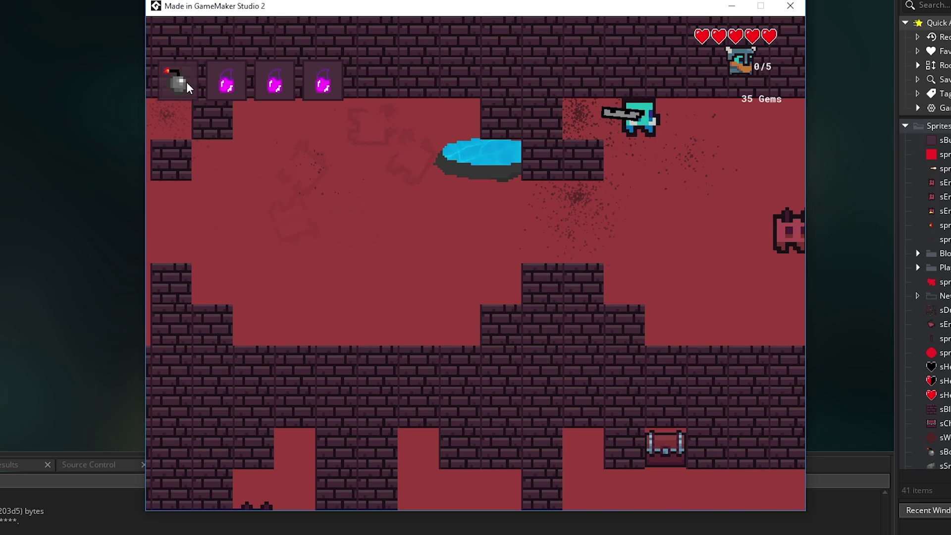
pyautogui.moveTo(764, 204); pyautogui.dragTo(793, 176)
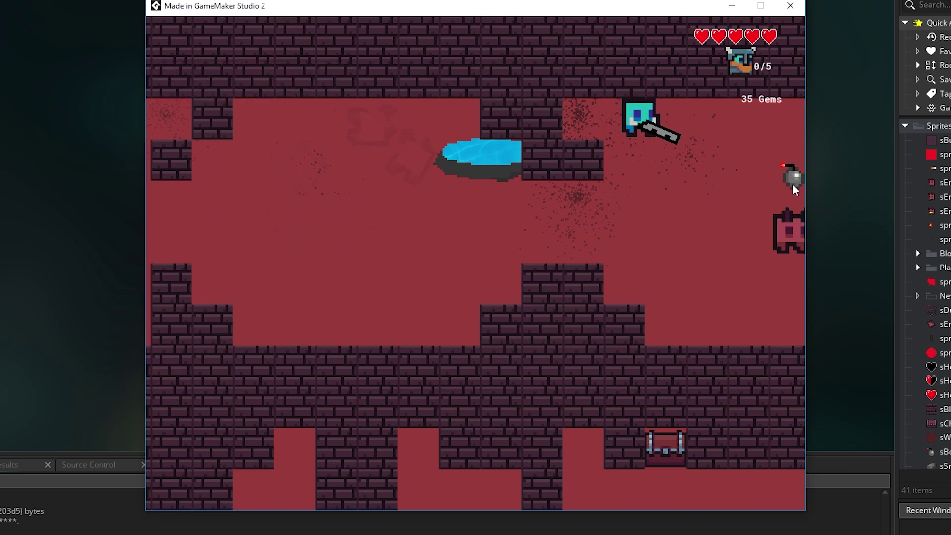
pyautogui.press('s')
pyautogui.press('d')
pyautogui.press('s')
pyautogui.click(768, 212)
pyautogui.press('a')
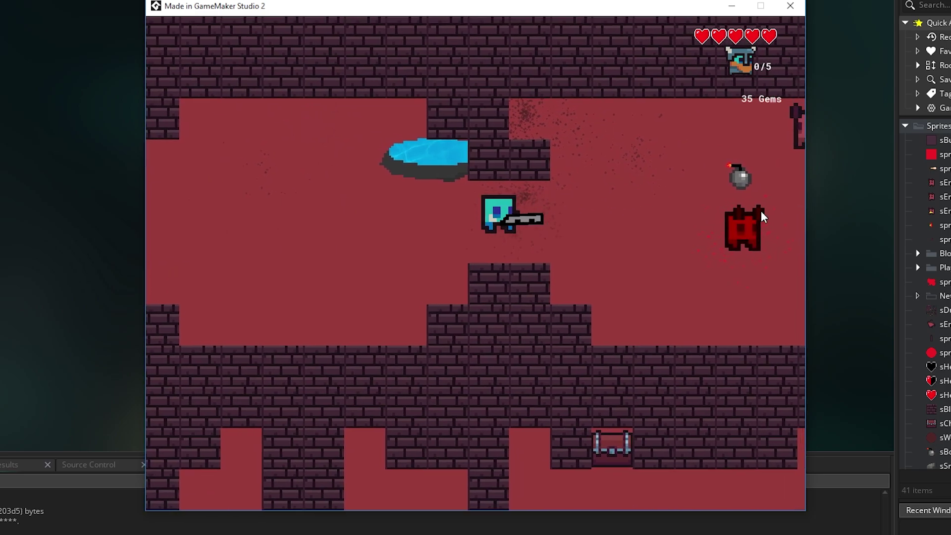
# Step: Retreat behind the brick wall in the central room to take cover from the bomb blast
pyautogui.press('s')
pyautogui.press('a')
pyautogui.press('s')
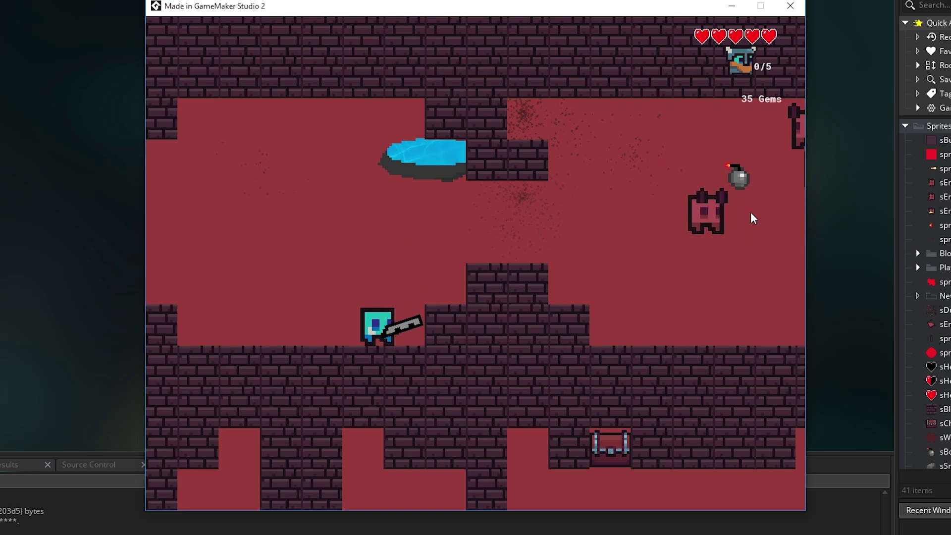
pyautogui.press('d')
pyautogui.press('w')
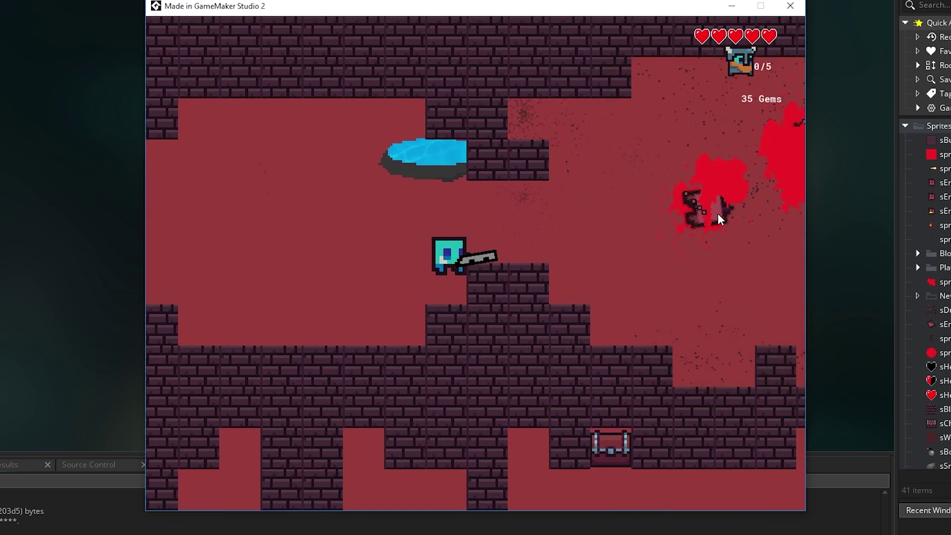
# Step: Collect the gems from the enemies killed in the eastern room and continue to the cavern's far east side
pyautogui.press('d')
pyautogui.press('w')
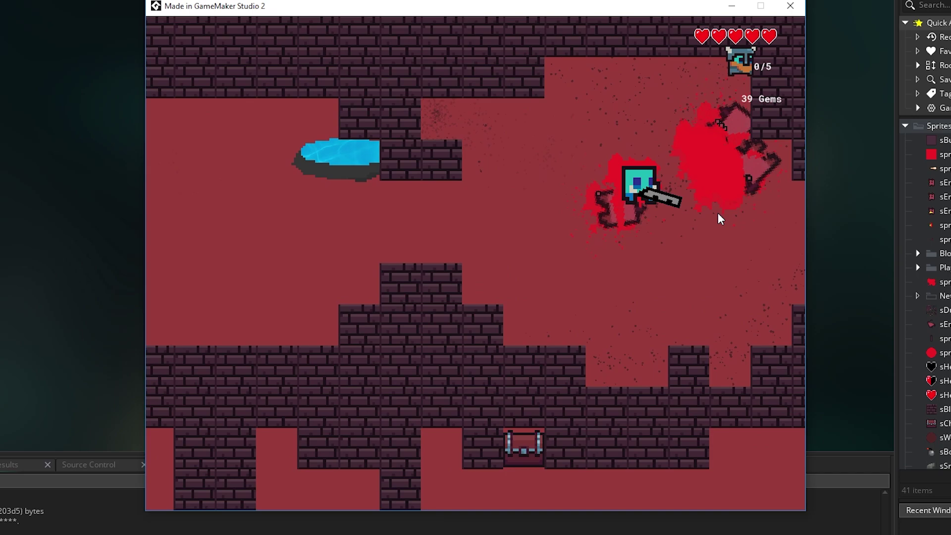
pyautogui.press('d')
pyautogui.press('w')
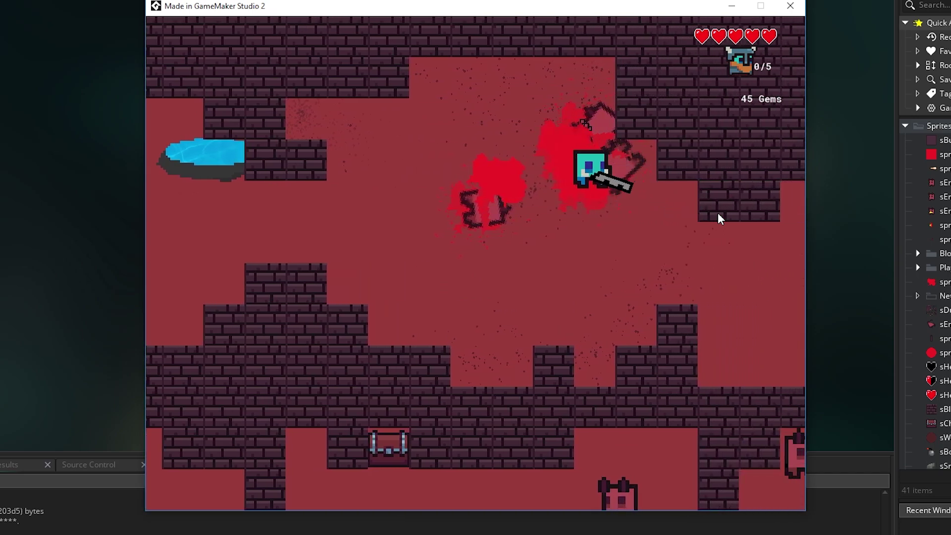
pyautogui.press('s')
pyautogui.press('d')
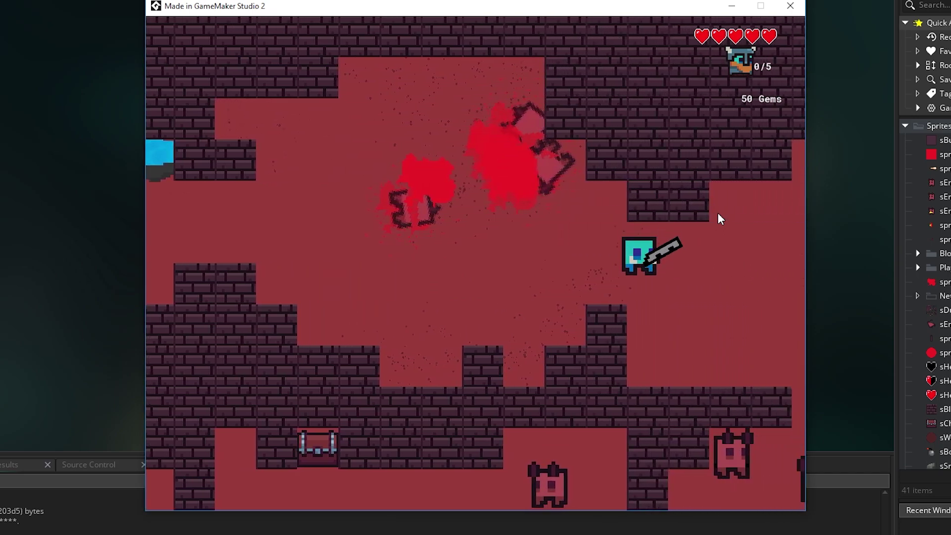
pyautogui.press('d')
pyautogui.press('w')
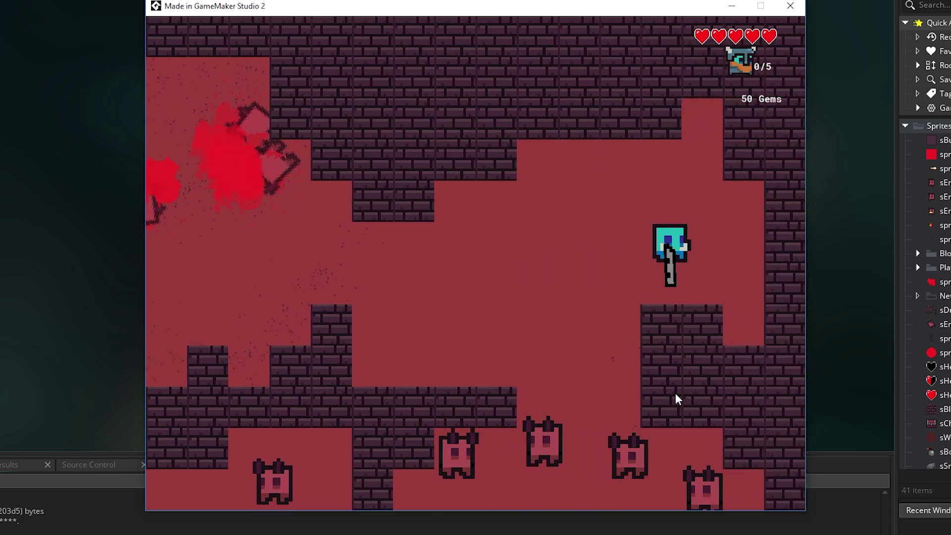
# Step: Shoot the two enemies at the opening south of the corridor and move down into the lower chamber
pyautogui.press('a')
pyautogui.click(629, 446)
pyautogui.click(629, 447)
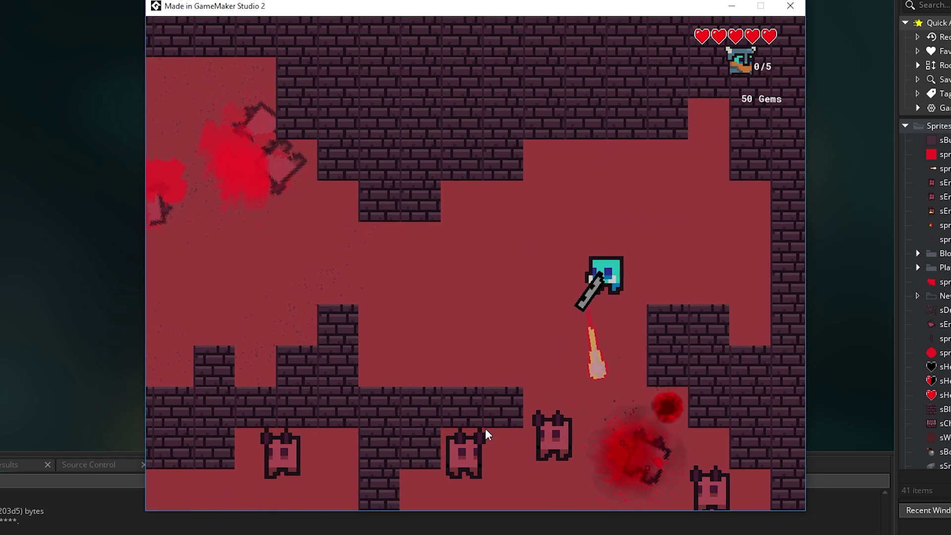
pyautogui.press('s')
pyautogui.click(514, 443)
pyautogui.click(542, 419)
pyautogui.press('s')
pyautogui.click(594, 354)
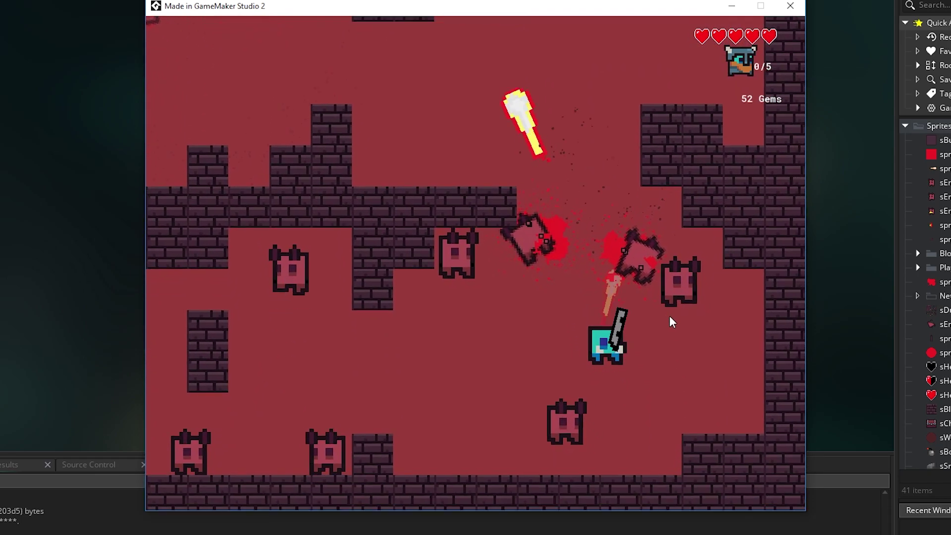
# Step: Move to the lower chamber's east wall and shoot the enemy beside the dead ones while dodging its fire
pyautogui.press('d')
pyautogui.click(648, 290)
pyautogui.click(648, 290)
pyautogui.press('s')
pyautogui.press('w')
pyautogui.click(660, 291)
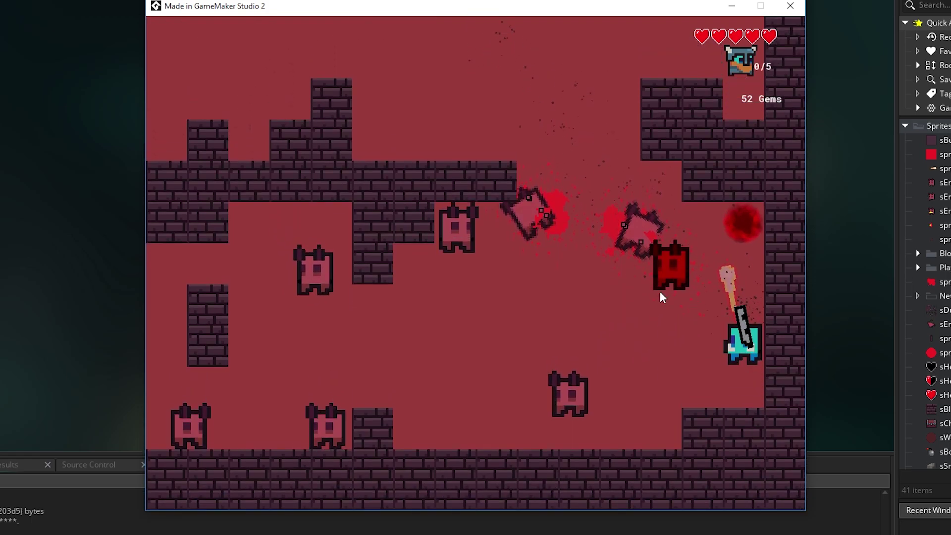
pyautogui.press('s')
pyautogui.press('a')
pyautogui.press('w')
pyautogui.press('d')
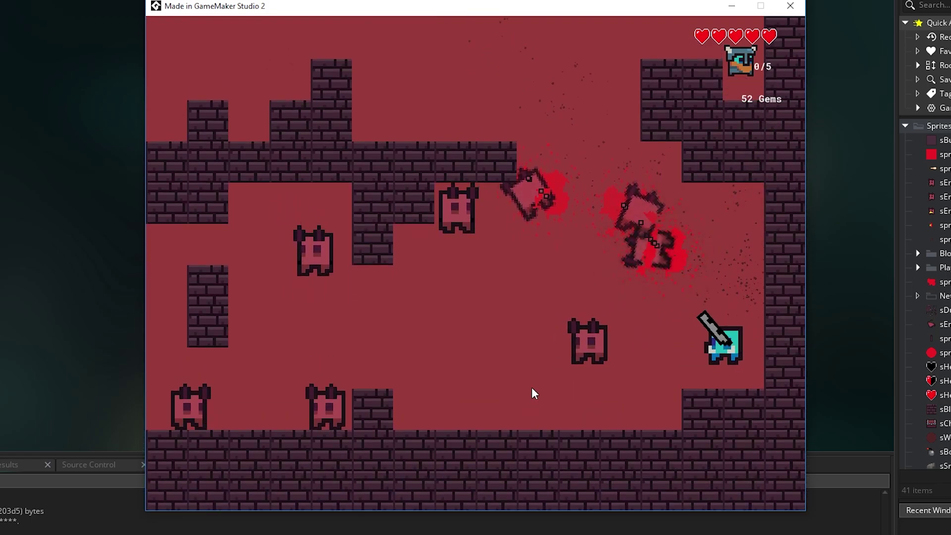
# Step: Approach the enemy in the middle of the lower chamber from the east and shoot it
pyautogui.press('w')
pyautogui.press('a')
pyautogui.click(518, 346)
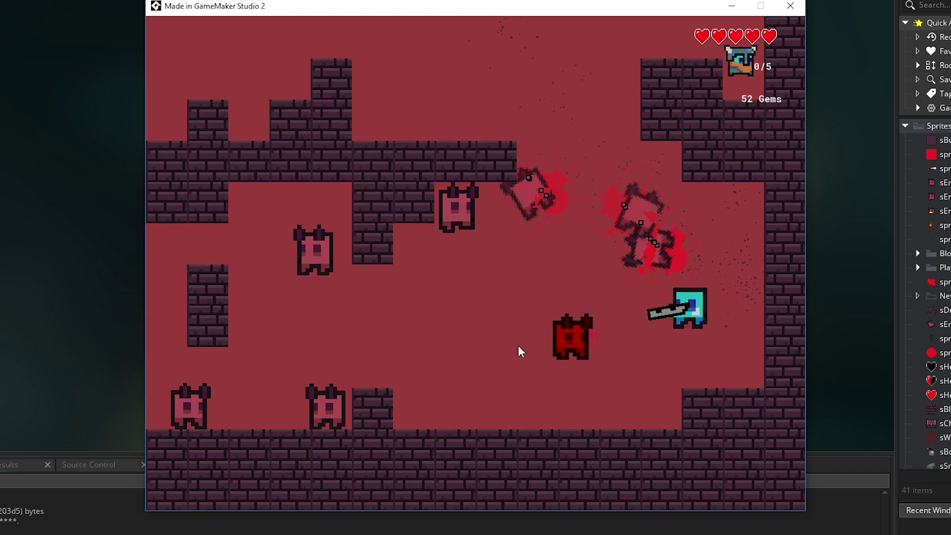
pyautogui.click(473, 341)
pyautogui.press('a')
pyautogui.click(473, 339)
# Step: Collect the gems from the enemies killed in the eastern and middle parts of the lower chamber
pyautogui.press('w')
pyautogui.press('d')
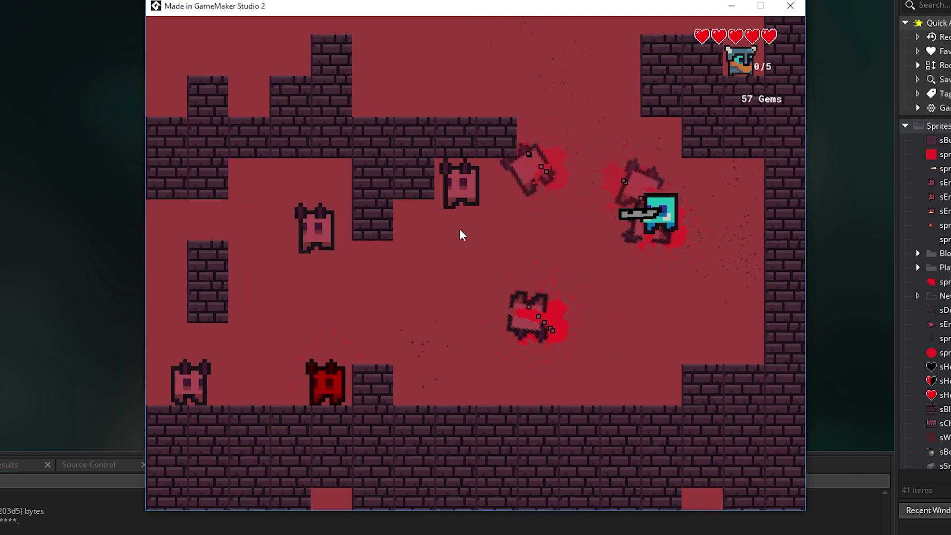
pyautogui.press('a')
pyautogui.press('w')
pyautogui.press('s')
# Step: Shoot the enemy below the brick ledge in the lower chamber while moving around to avoid its shots
pyautogui.click(475, 218)
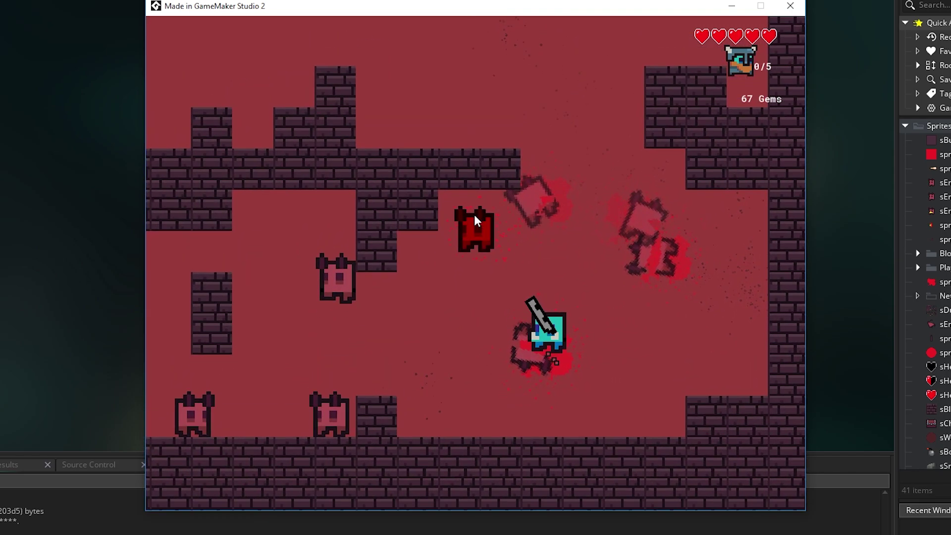
pyautogui.press('a')
pyautogui.click(474, 220)
pyautogui.press('d')
pyautogui.click(447, 241)
pyautogui.press('d')
pyautogui.press('w')
pyautogui.press('a')
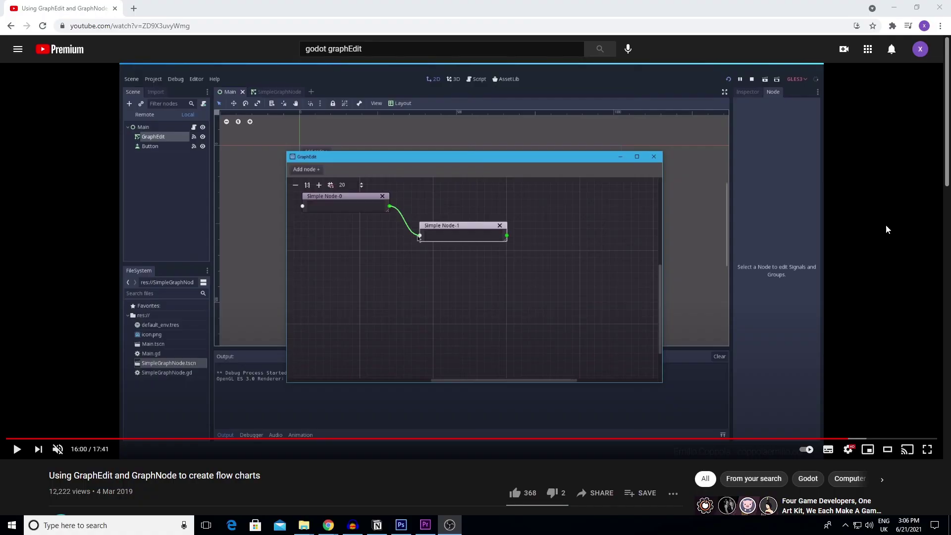
pyautogui.click(500, 243)
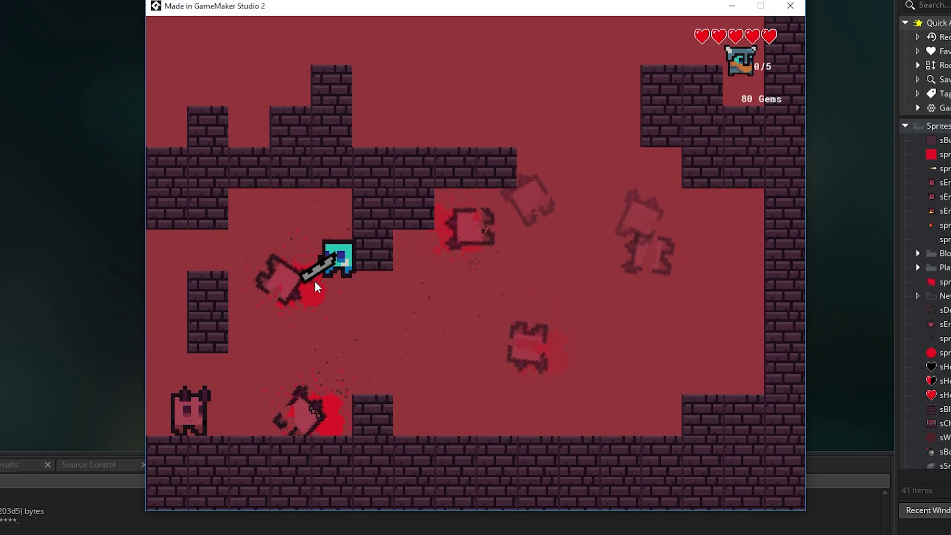
# Step: Walk over the enemy killed west of the brick ledge in the lower chamber
pyautogui.press('a')
pyautogui.press('s')
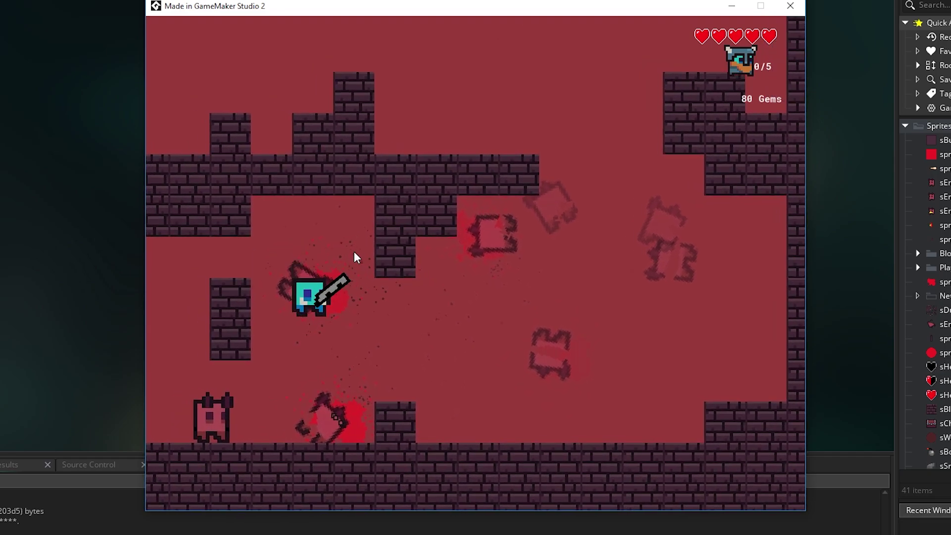
pyautogui.press('d')
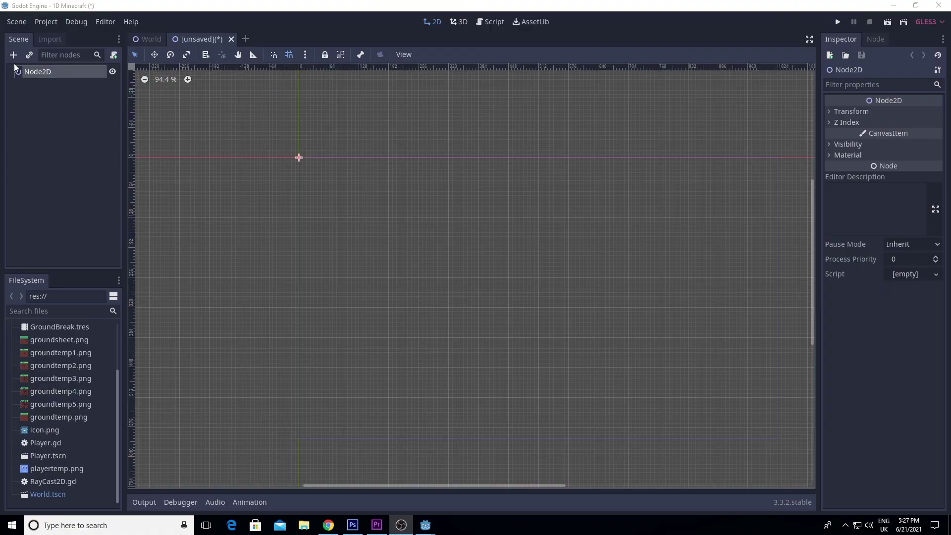
# Step: Switch to Godot and start adding a child node to Node2D
pyautogui.click(14, 56)
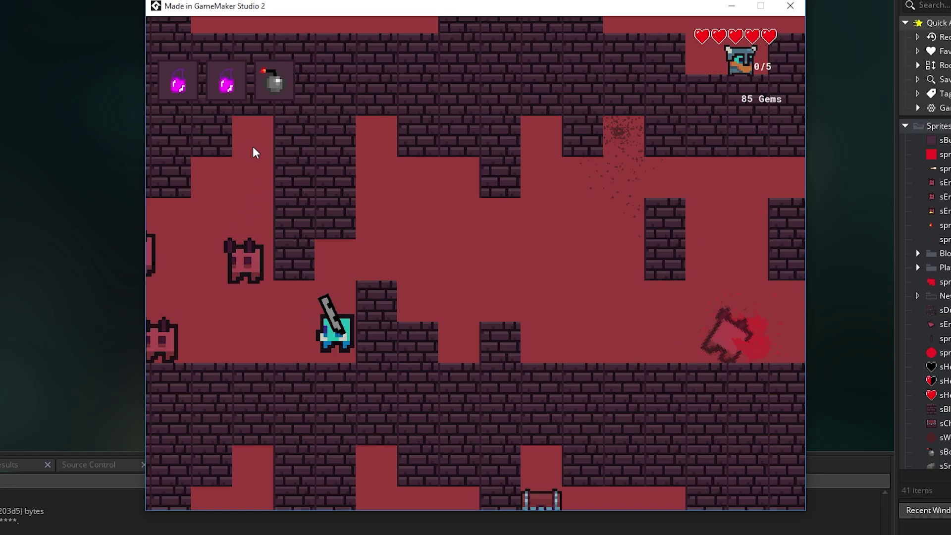
# Step: Place the bomb from the inventory between the enemies west of the wall and retreat northeast behind the bricks
pyautogui.click(200, 277)
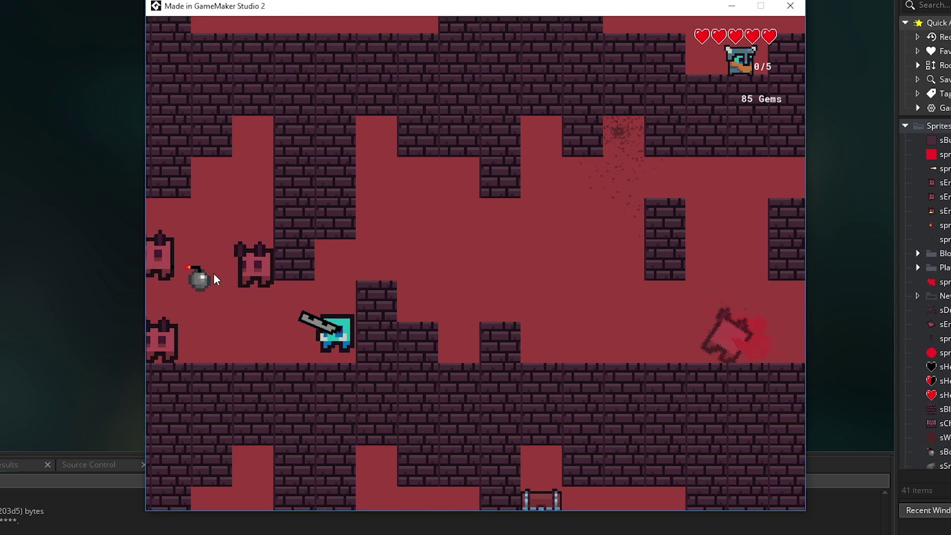
pyautogui.press('w')
pyautogui.press('w')
pyautogui.press('d')
pyautogui.press('w')
# Step: Check the remaining inventory items and keep moving behind the brick wall to stay clear of the bomb
pyautogui.press('Tab')
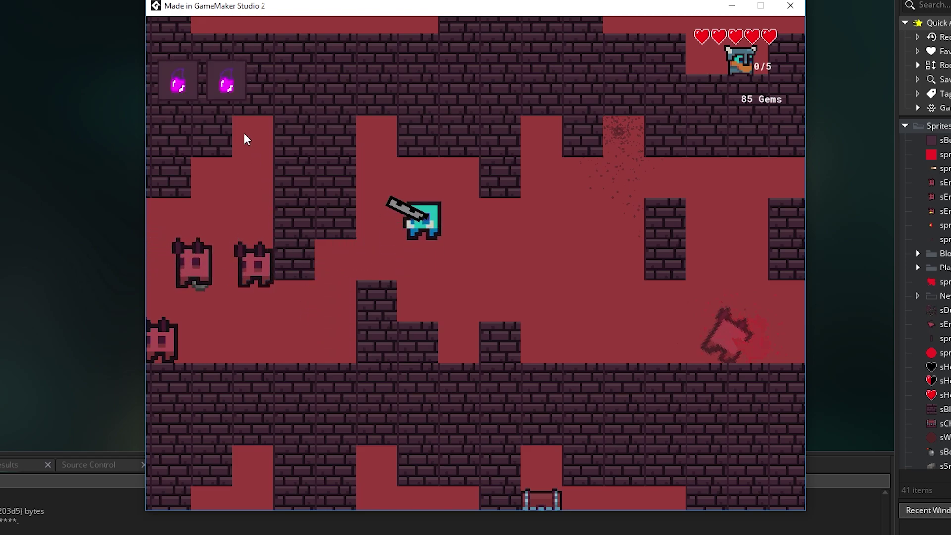
pyautogui.press('s')
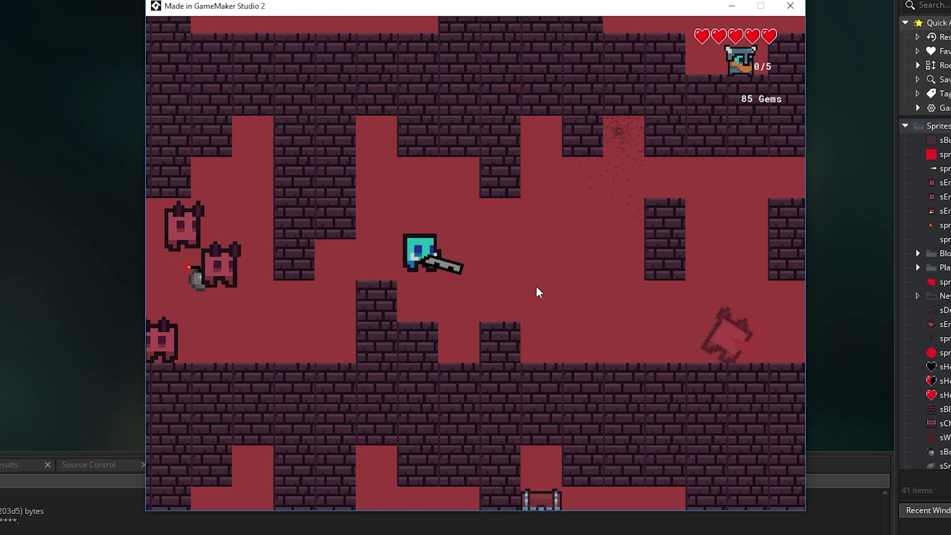
pyautogui.press('a')
pyautogui.press('w')
pyautogui.press('s')
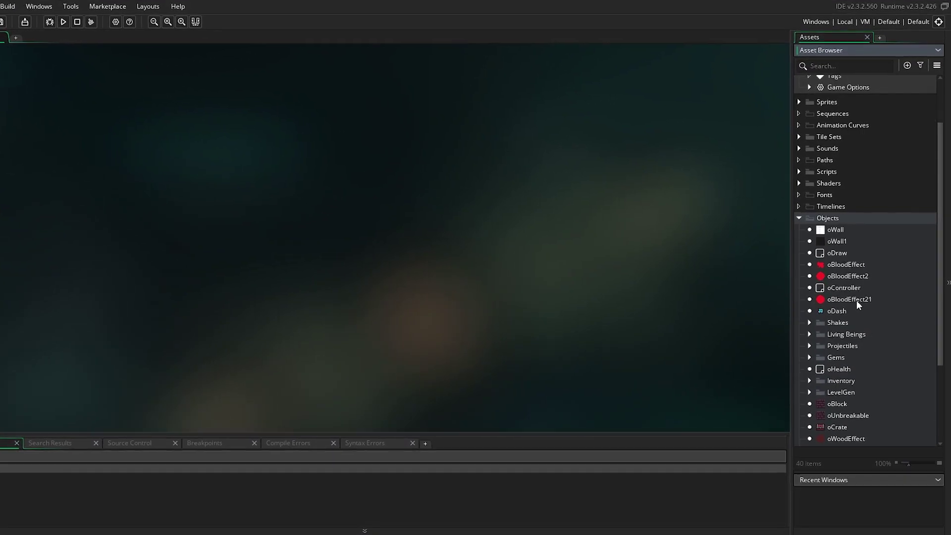
# Step: Expand the Shakes, Living Beings, Projectiles and Gems folders under Objects in GameMaker's asset browser
pyautogui.scroll(-2, 842, 277)
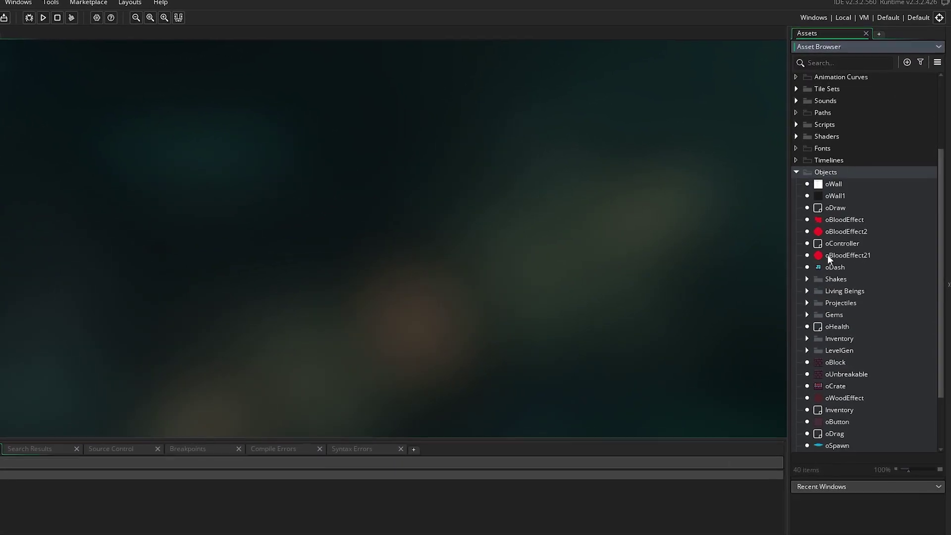
pyautogui.click(800, 284)
pyautogui.scroll(-2, 800, 289)
pyautogui.click(793, 281)
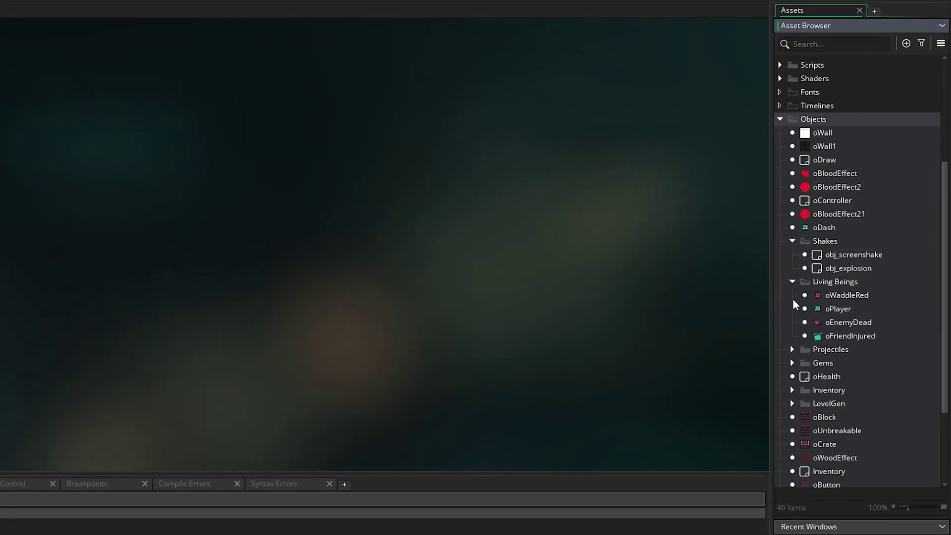
pyautogui.click(789, 352)
pyautogui.click(785, 424)
pyautogui.scroll(-2, 779, 443)
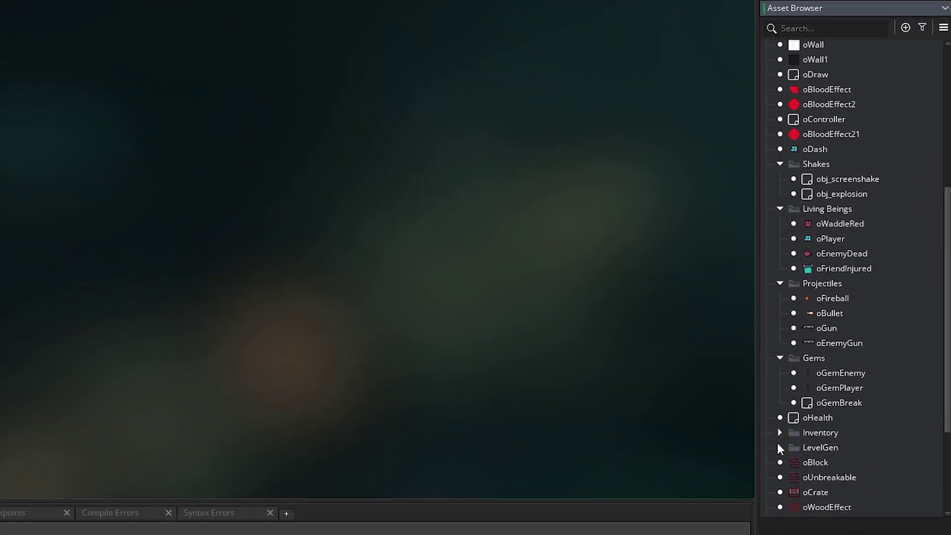
# Step: Expand the Inventory, LevelGen and TemplateSaver folders and examine the objects listed below them
pyautogui.scroll(-2, 777, 438)
pyautogui.click(773, 384)
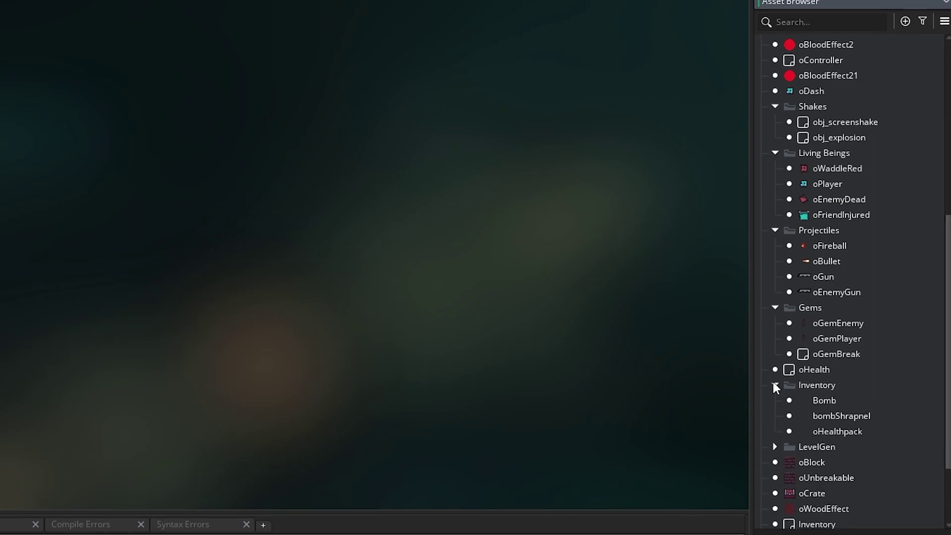
pyautogui.click(769, 455)
pyautogui.scroll(-2, 769, 446)
pyautogui.click(778, 410)
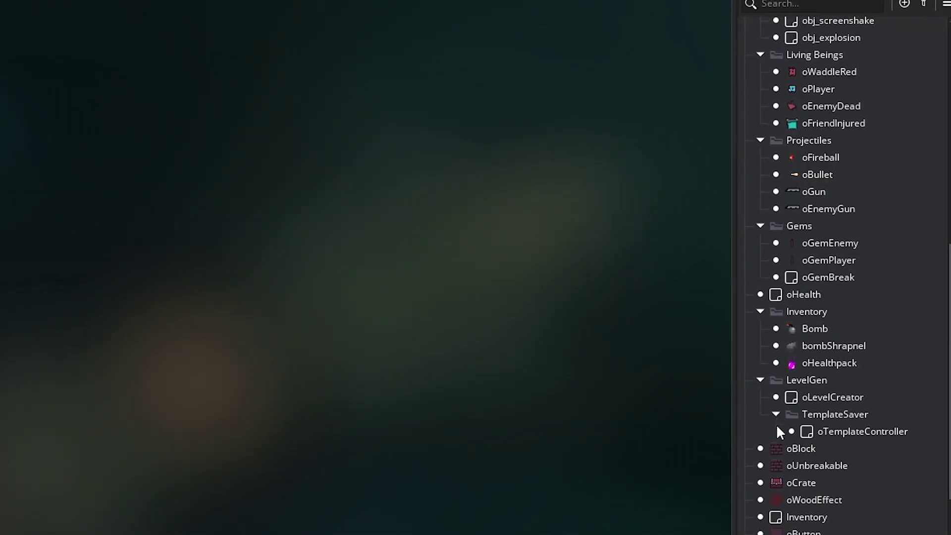
pyautogui.scroll(-3, 777, 432)
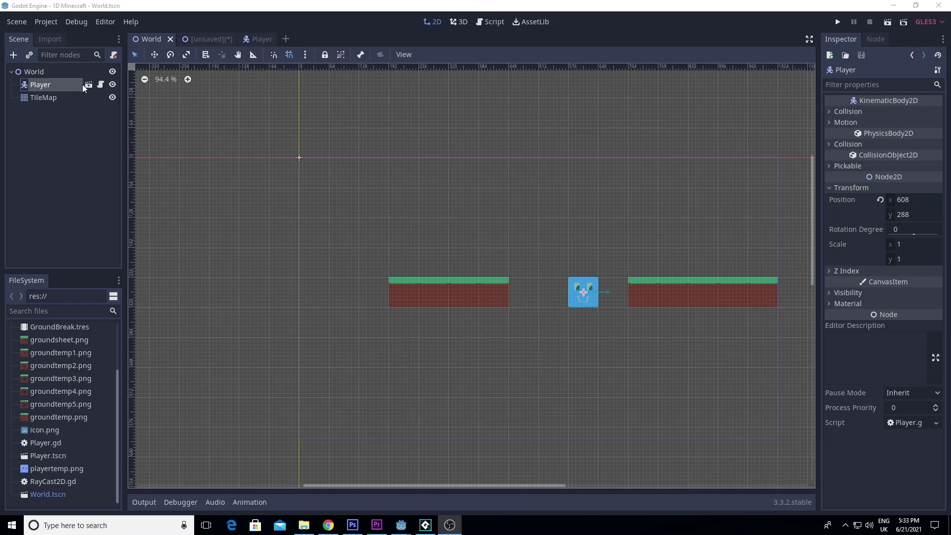
# Step: Switch to Godot and open the Player scene from the World scene's node tree
pyautogui.click(89, 86)
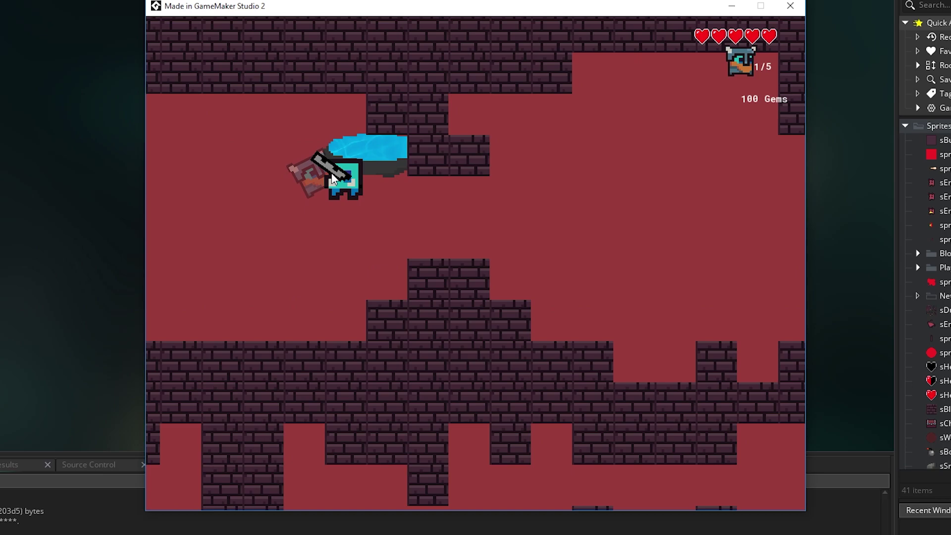
# Step: Leave the pool in the dungeon shooter and walk east through the cavern to the passage leading south
pyautogui.press('s')
pyautogui.press('d')
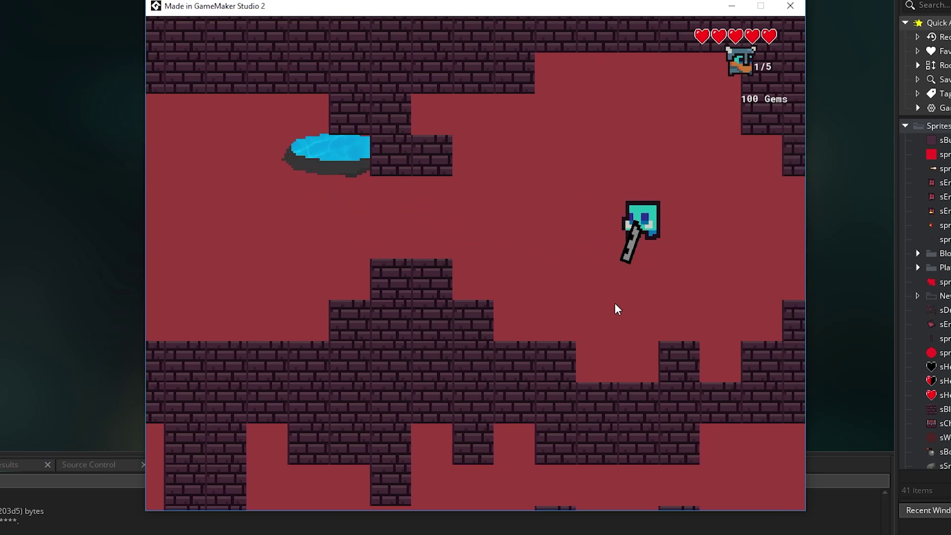
pyautogui.press('s')
pyautogui.press('d')
pyautogui.press('s')
pyautogui.press('s')
pyautogui.press('d')
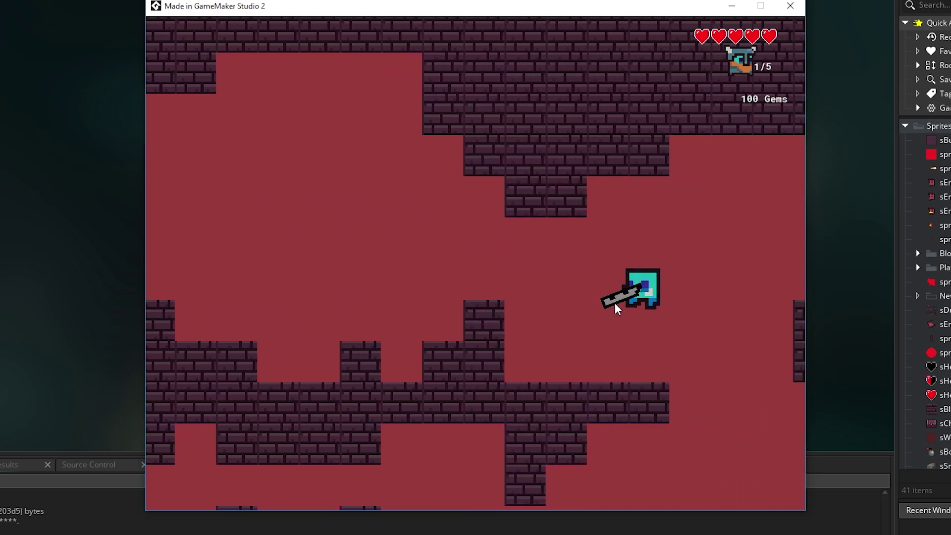
# Step: Go down into the lower chamber and collect the gems lying beside the low brick pillar
pyautogui.press('s')
pyautogui.press('a')
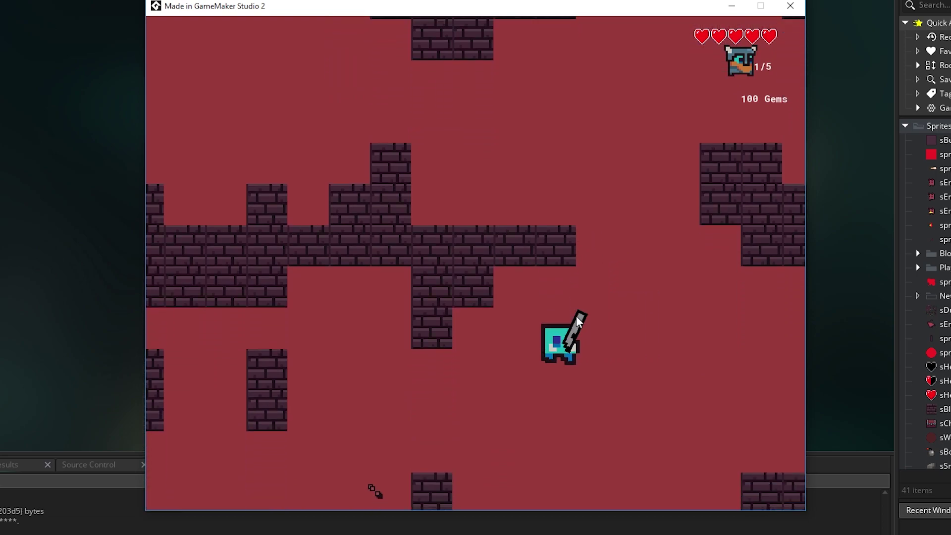
pyautogui.press('s')
pyautogui.press('a')
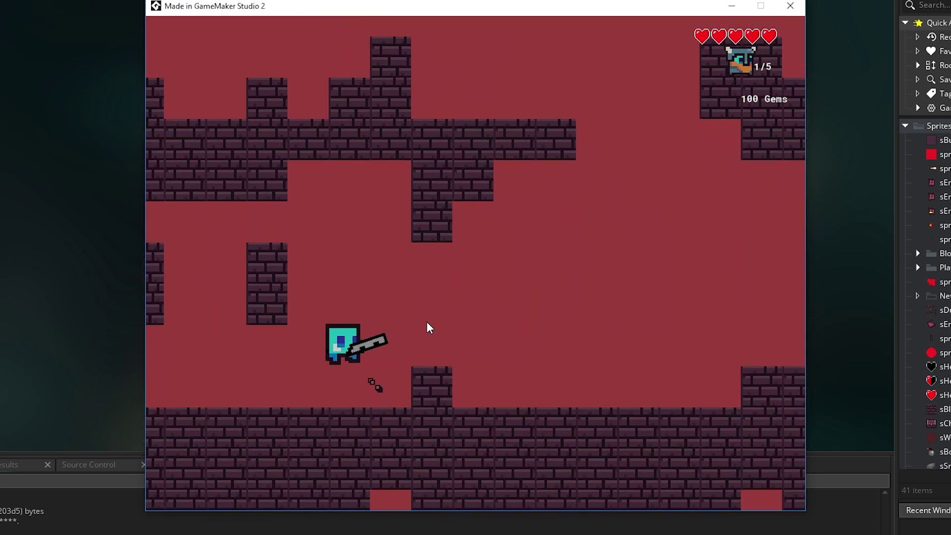
pyautogui.press('d')
pyautogui.press('s')
pyautogui.press('a')
pyautogui.press('s')
pyautogui.press('d')
pyautogui.press('a')
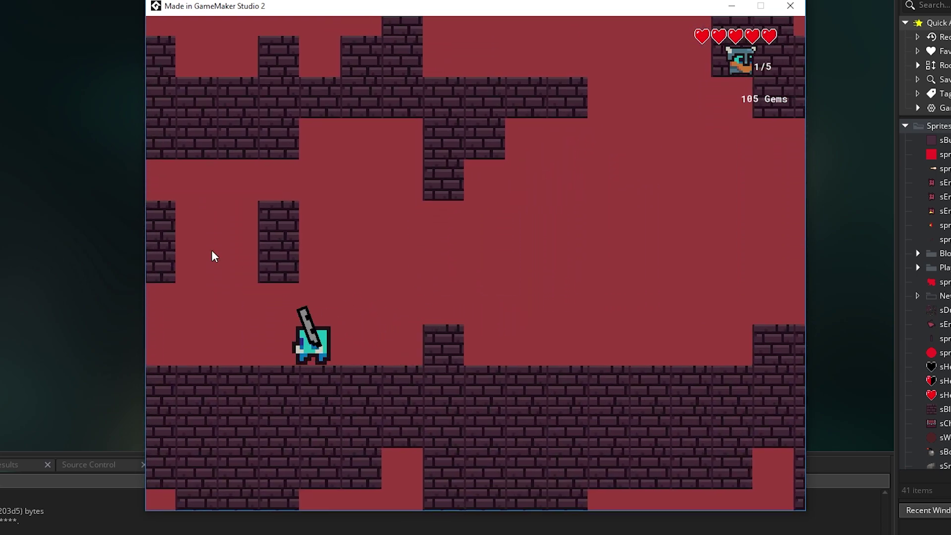
# Step: Walk west along the lower corridor to the enemy room above the two chests
pyautogui.press('a')
pyautogui.press('w')
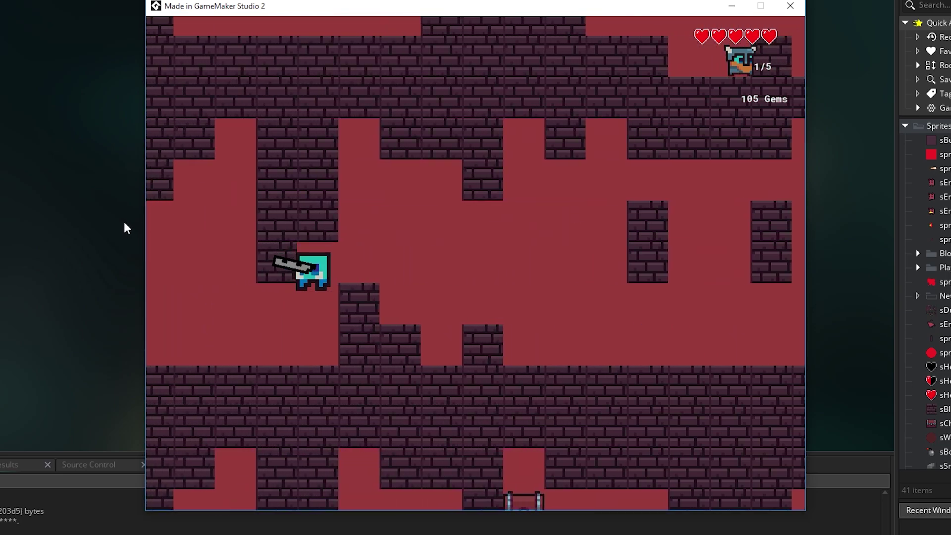
pyautogui.press('a')
pyautogui.press('a')
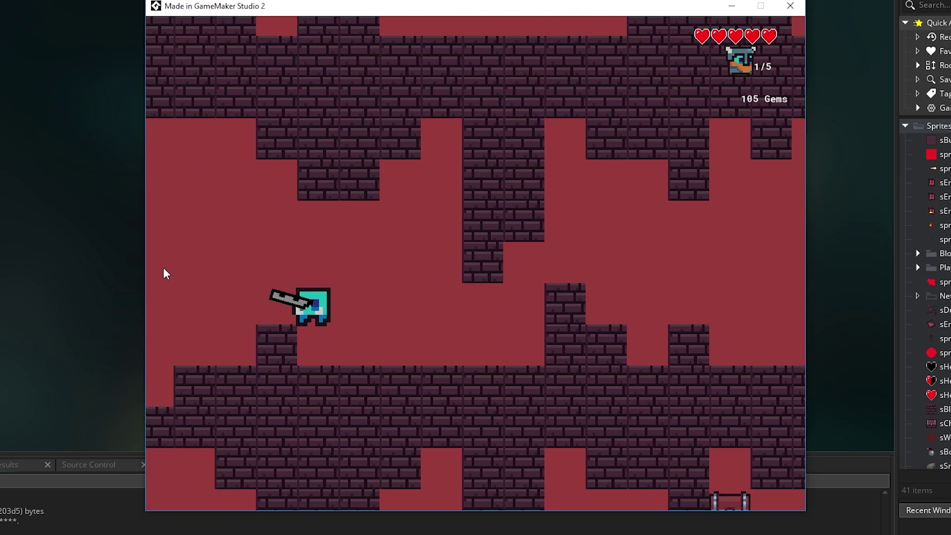
pyautogui.press('a')
# Step: Shoot the enemy at the top of the passage leading south from the chest room
pyautogui.click(405, 462)
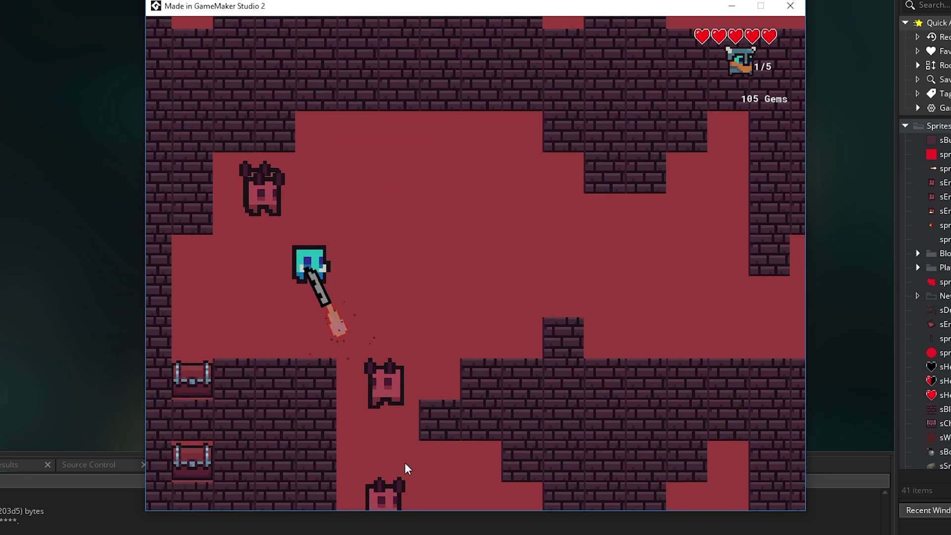
pyautogui.press('d')
pyautogui.click(406, 454)
pyautogui.click(373, 407)
# Step: Shoot the two enemies in the room's northwest corner while backing away from their fireballs
pyautogui.press('a')
pyautogui.click(256, 172)
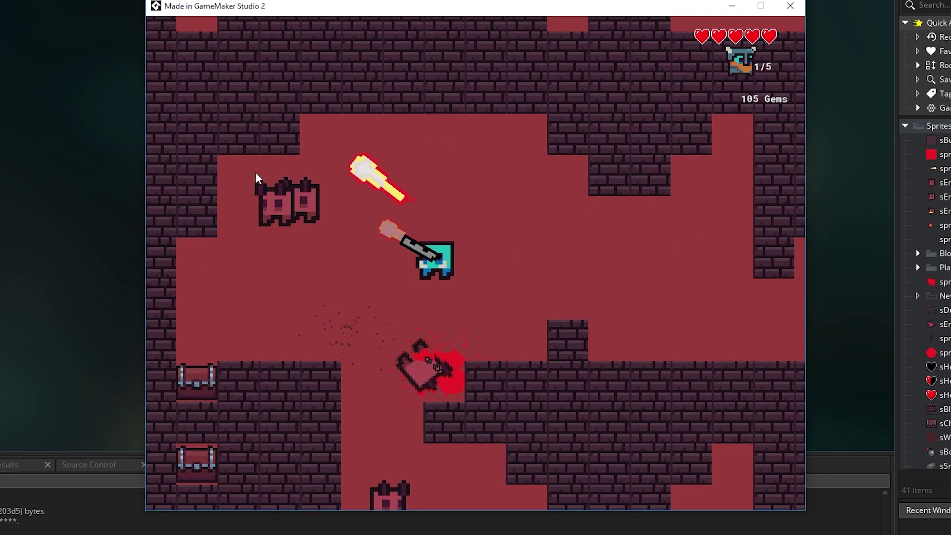
pyautogui.press('s')
pyautogui.click(265, 199)
pyautogui.click(274, 200)
pyautogui.press('d')
pyautogui.press('d')
pyautogui.press('w')
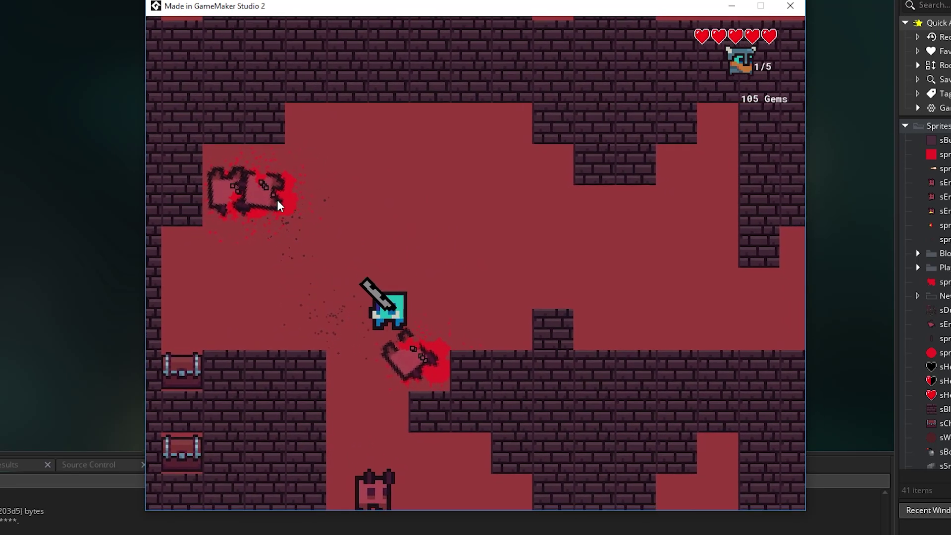
# Step: Collect the gems from the enemy killed by the south passage and the two killed in the northwest corner
pyautogui.press('s')
pyautogui.press('a')
pyautogui.press('w')
pyautogui.press('w')
pyautogui.press('a')
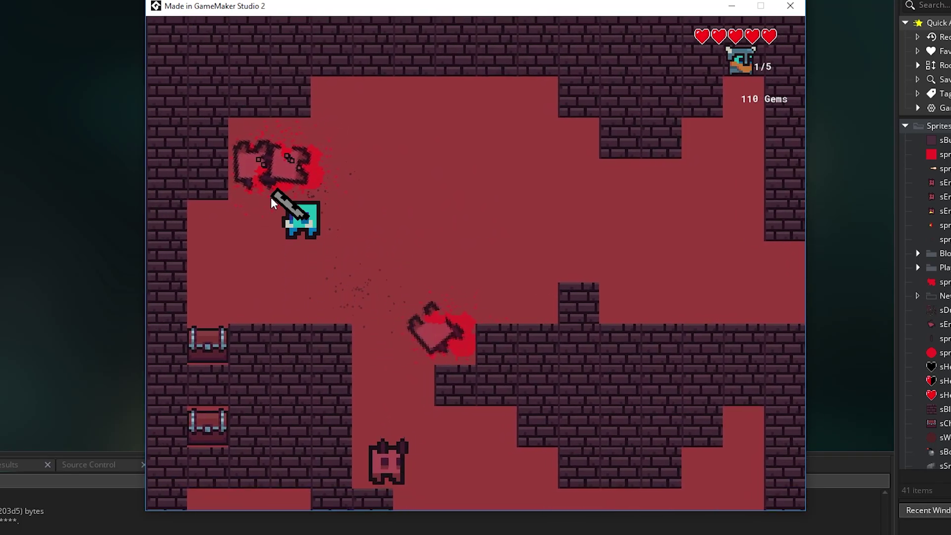
# Step: Return southeast to the top of the passage above the remaining enemy
pyautogui.press('s')
pyautogui.press('d')
pyautogui.press('s')
pyautogui.press('d')
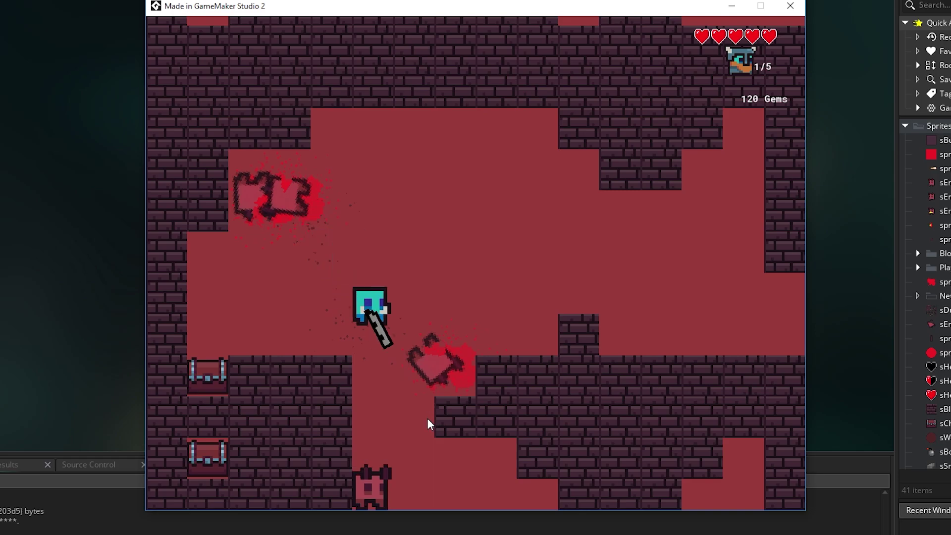
# Step: Fire at the enemy in the south passage and run past it southeast into the lower corridor
pyautogui.click(371, 447)
pyautogui.click(373, 442)
pyautogui.press('d')
pyautogui.press('s')
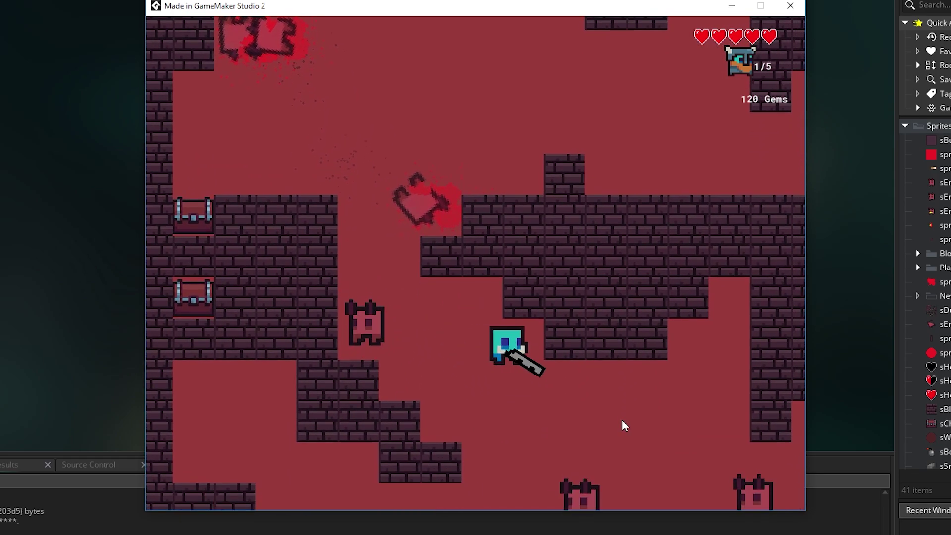
pyautogui.press('d')
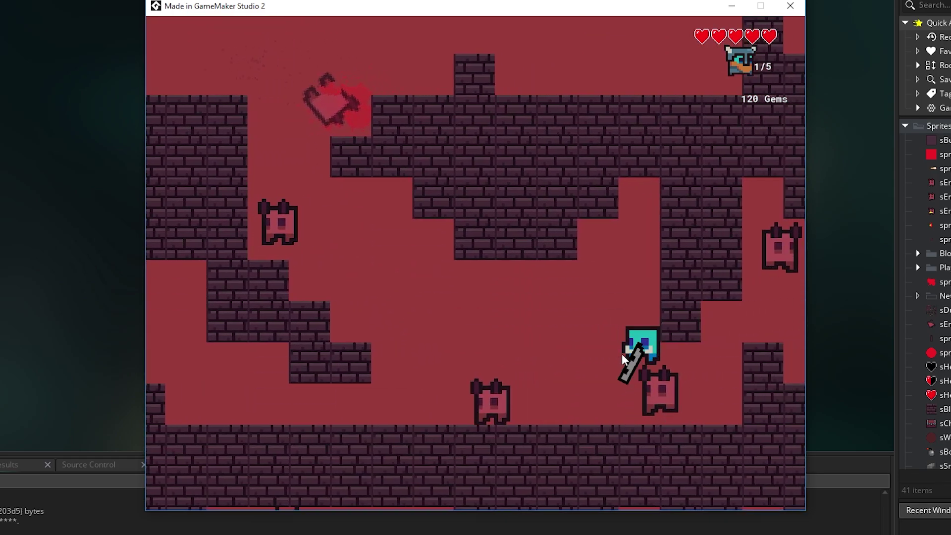
# Step: Shoot the enemy at the east end of the lower corridor and move up to its remains
pyautogui.press('a')
pyautogui.press('d')
pyautogui.click(676, 369)
pyautogui.click(668, 357)
pyautogui.press('s')
pyautogui.press('d')
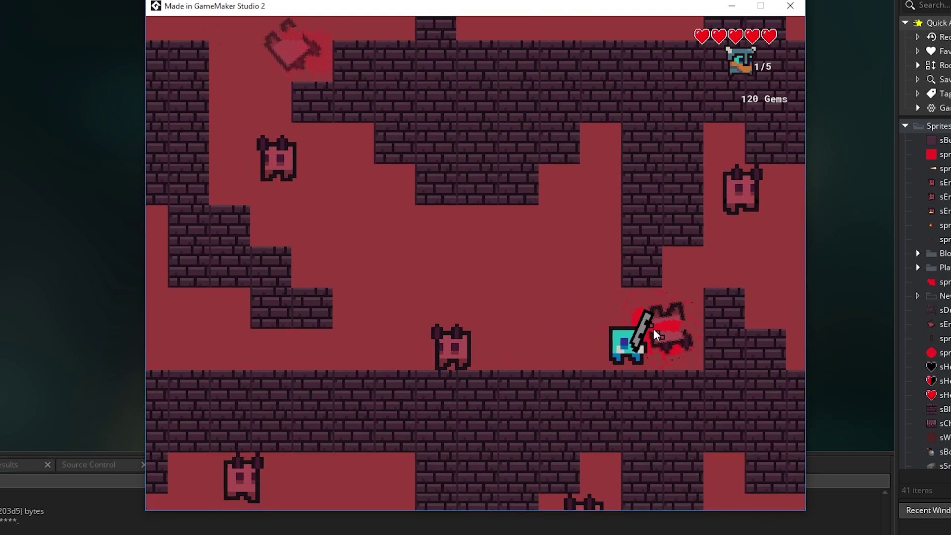
# Step: Move northeast through the gap, collecting gems, and shoot the enemy west of the chest
pyautogui.press('w')
pyautogui.press('d')
pyautogui.click(589, 193)
pyautogui.click(466, 211)
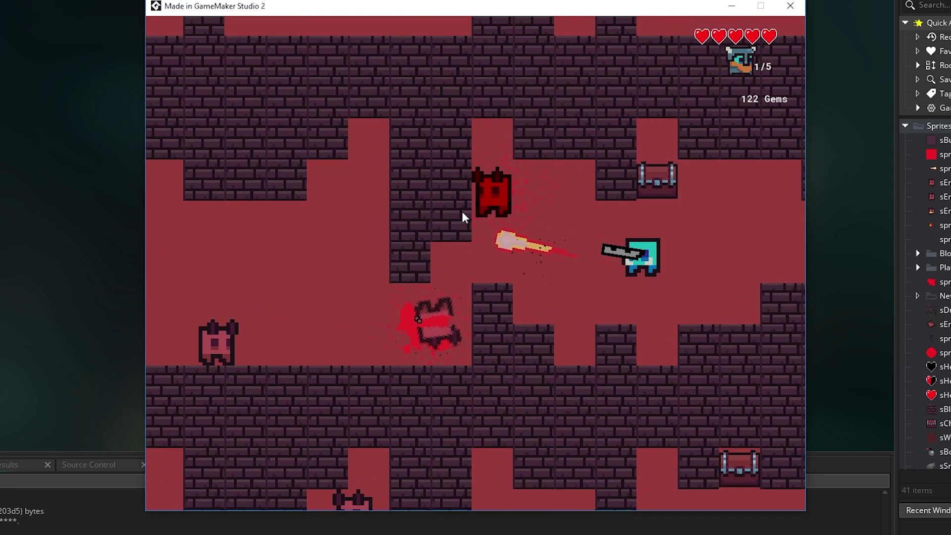
pyautogui.click(357, 159)
# Step: Head east past the chest to the enemy group and pick up the relic there
pyautogui.press('w')
pyautogui.press('d')
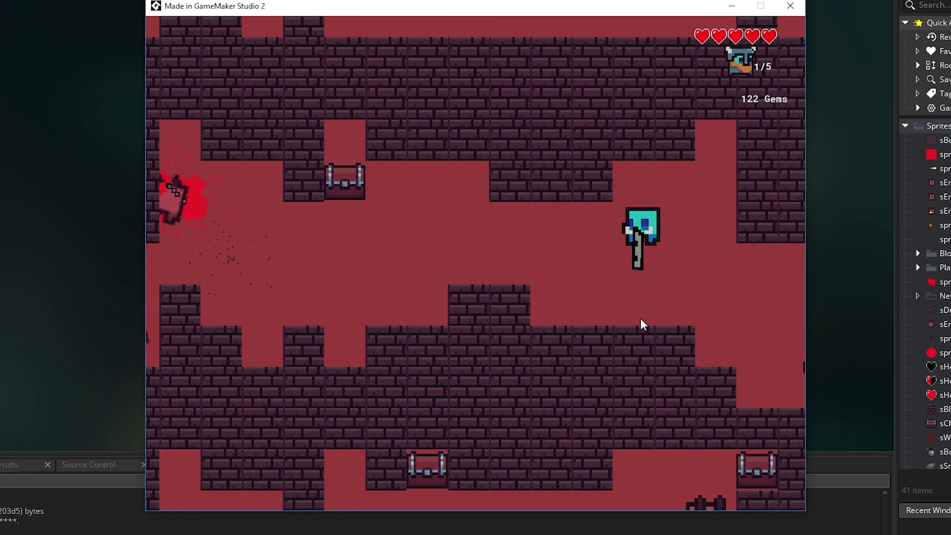
pyautogui.press('s')
pyautogui.press('d')
pyautogui.press('d')
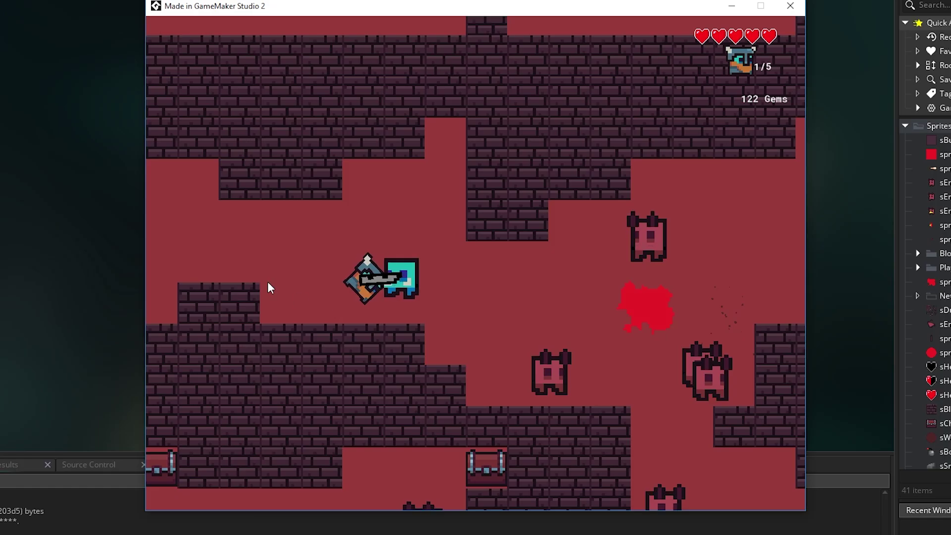
# Step: Carry the relic back west along the corridor, collecting the gems left by the two killed enemies
pyautogui.press('a')
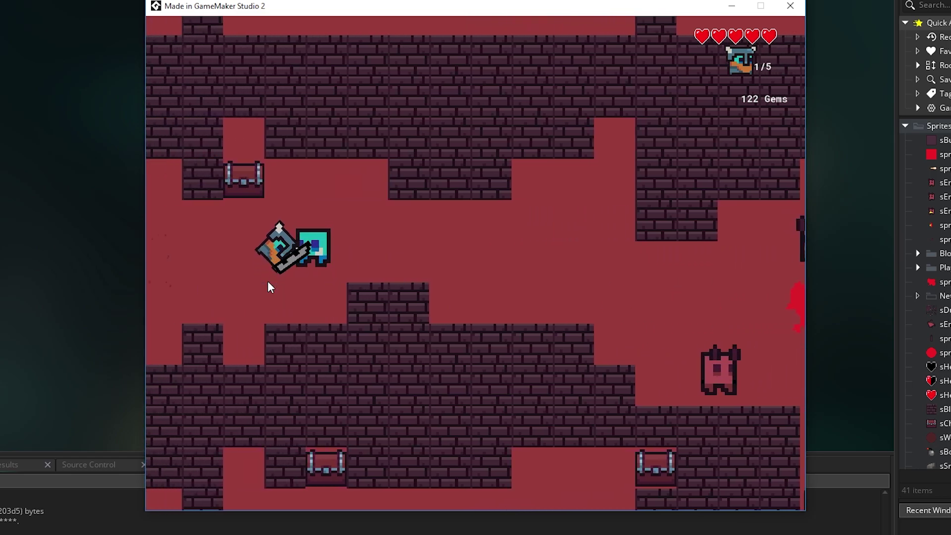
pyautogui.press('a')
pyautogui.press('w')
pyautogui.press('s')
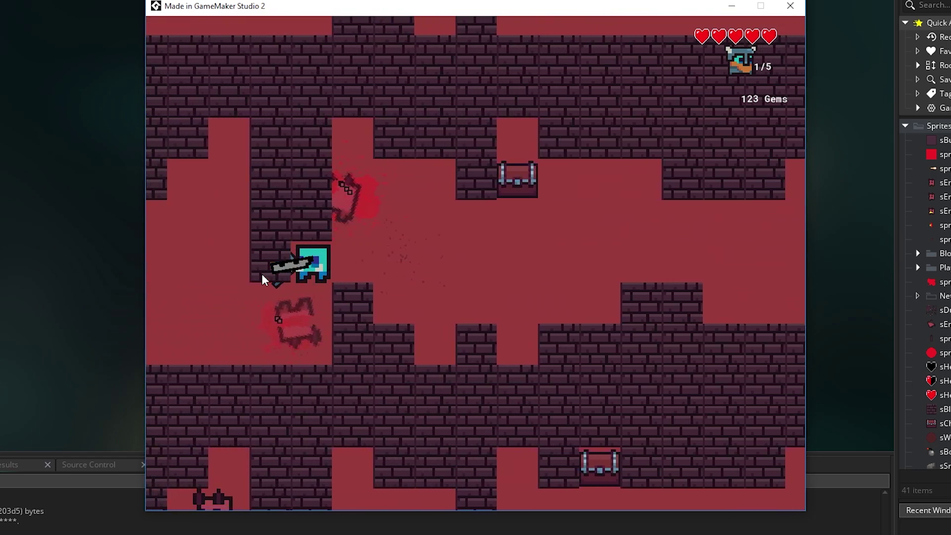
pyautogui.press('a')
pyautogui.press('s')
pyautogui.press('w')
pyautogui.press('a')
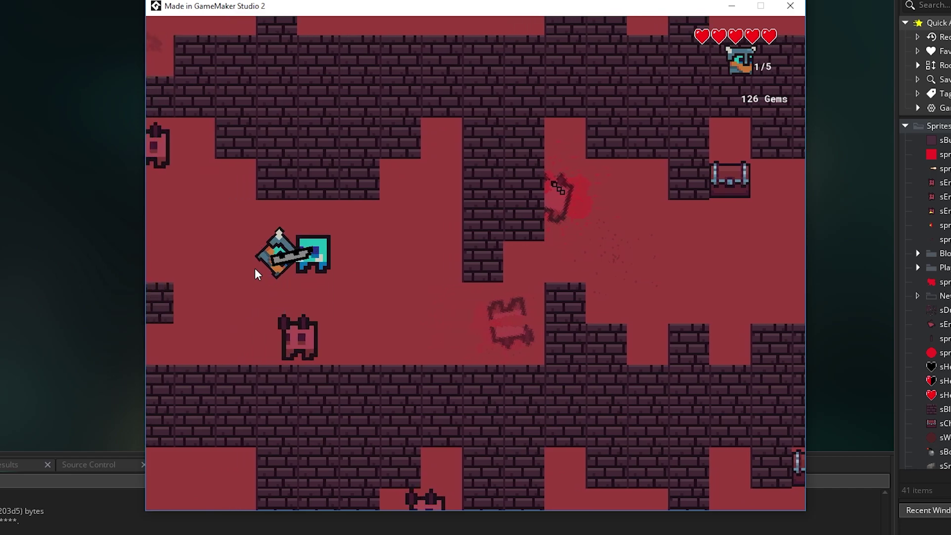
pyautogui.press('a')
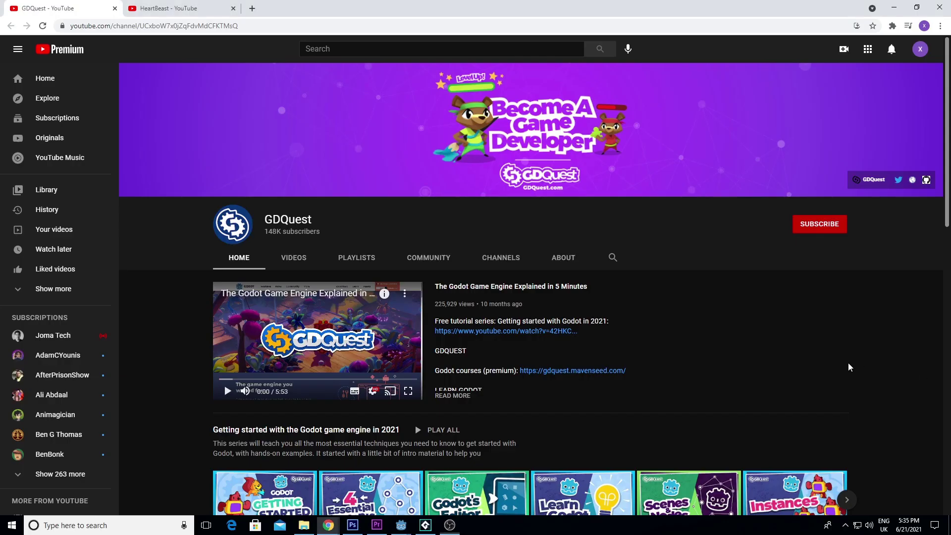
# Step: Switch to the browser and go from the GDQuest channel page to the HeartBeast one
pyautogui.hotkey('ctrl', 'Tab')
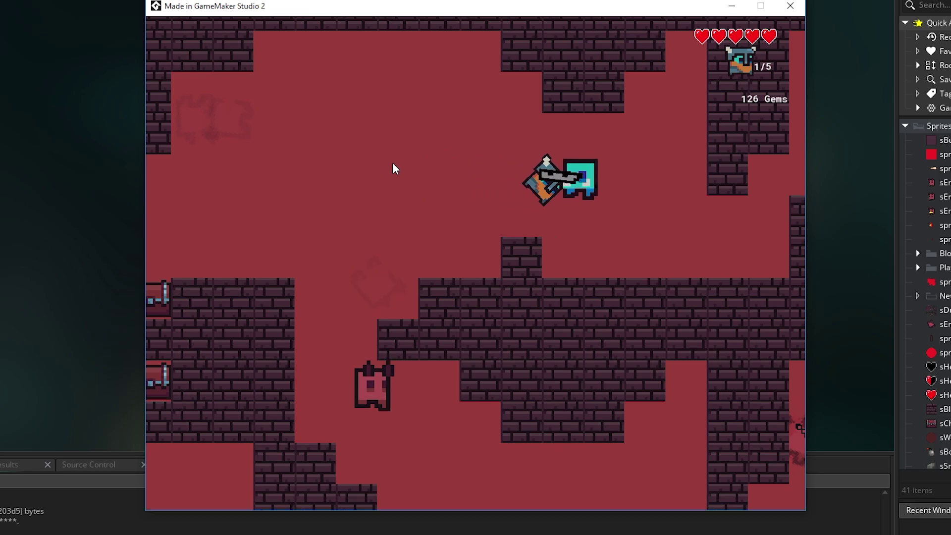
# Step: Return to the dungeon game and carry the relic east through the northern rooms, then north through the opening
pyautogui.press('d')
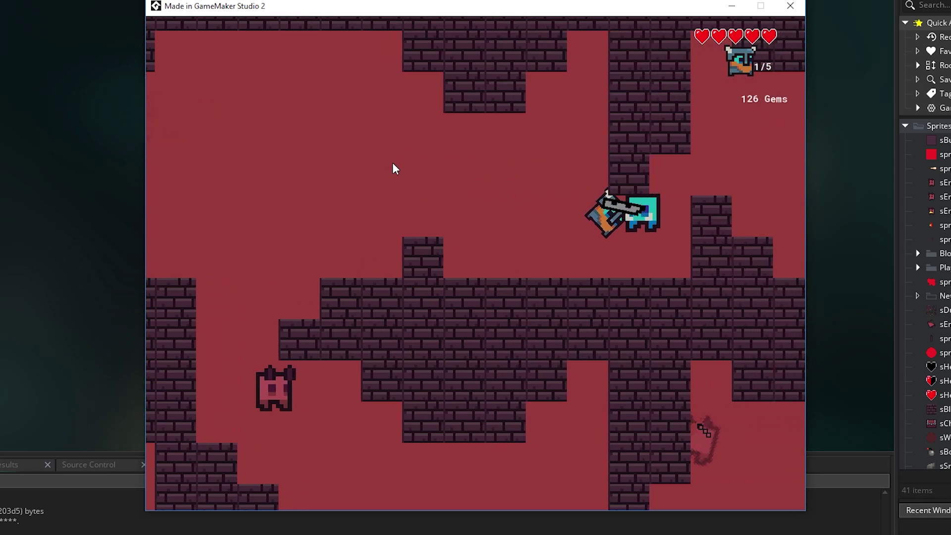
pyautogui.press('d')
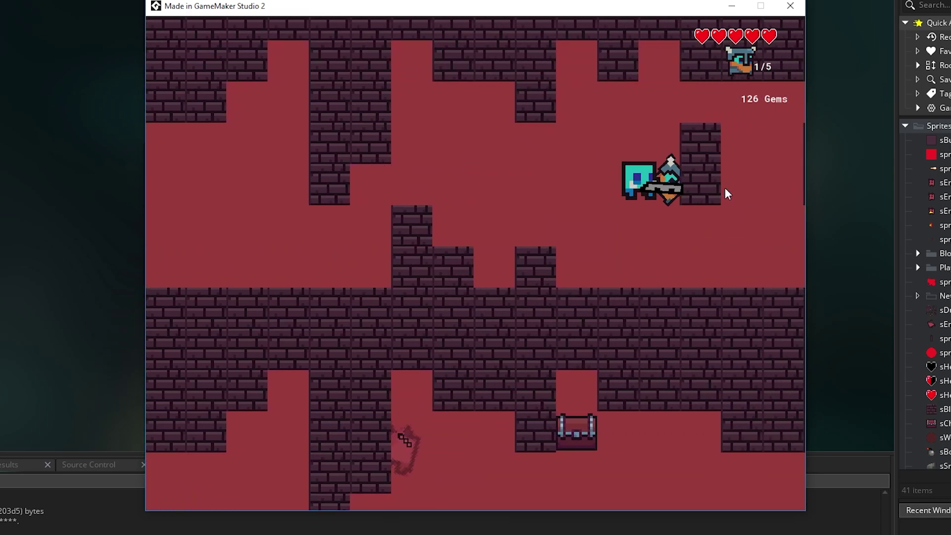
pyautogui.press('d')
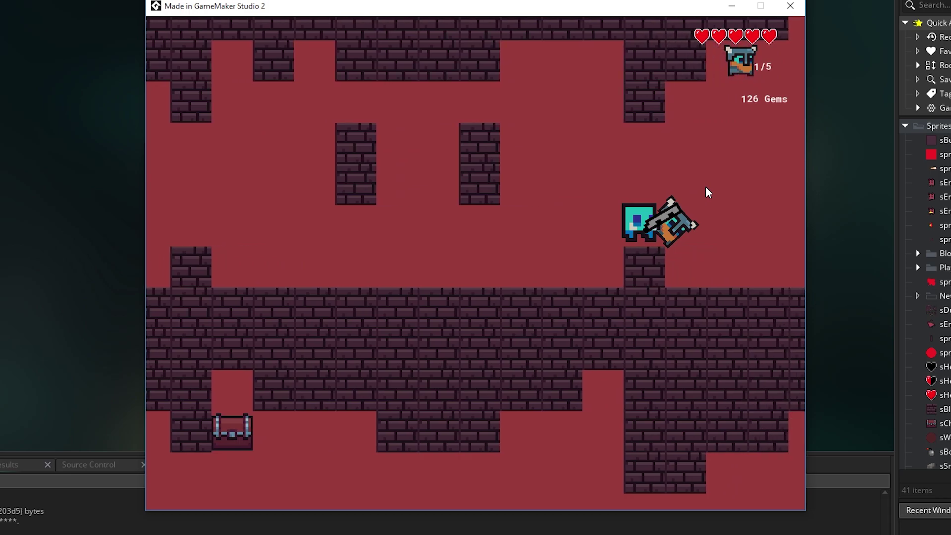
pyautogui.press('w')
pyautogui.press('w')
pyautogui.press('d')
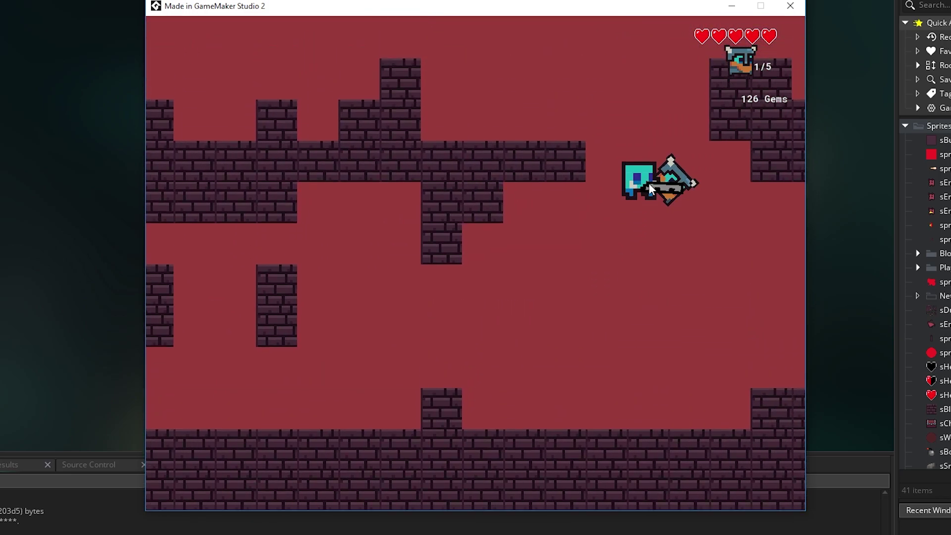
# Step: Carry the relic west along the upper cavern and deliver it into the blue pool
pyautogui.press('a')
pyautogui.press('w')
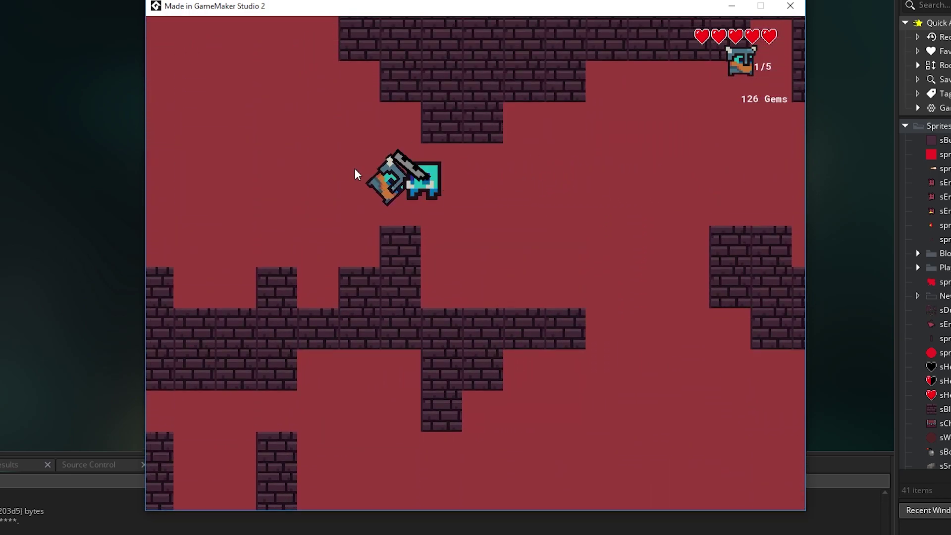
pyautogui.press('a')
pyautogui.press('a')
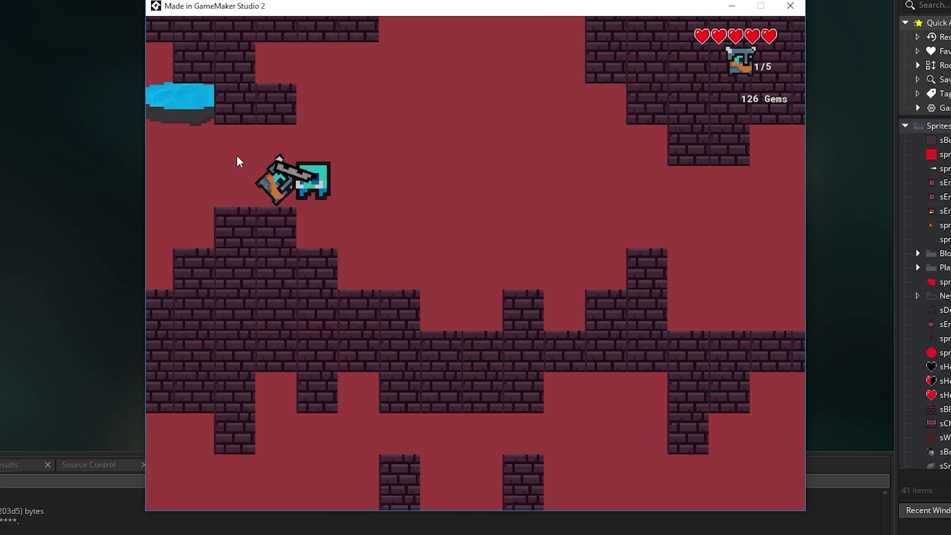
pyautogui.press('w')
pyautogui.press('d')
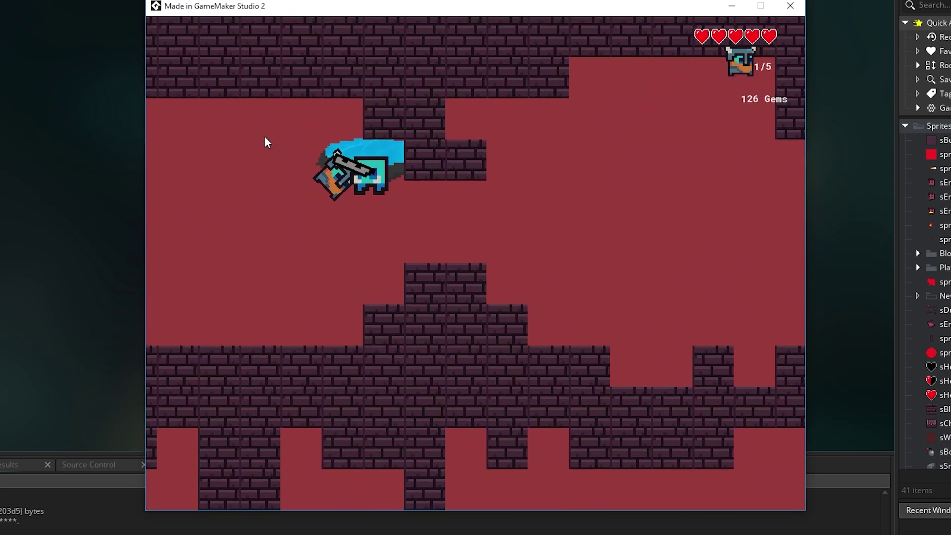
pyautogui.press('w')
pyautogui.press('s')
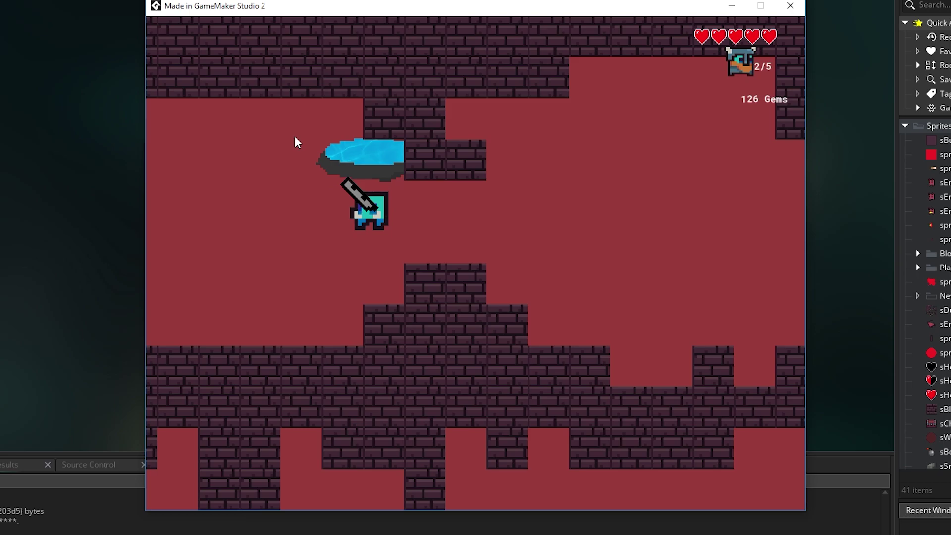
# Step: Walk back east away from the pool and close the dungeon game
pyautogui.press('d')
pyautogui.press('d')
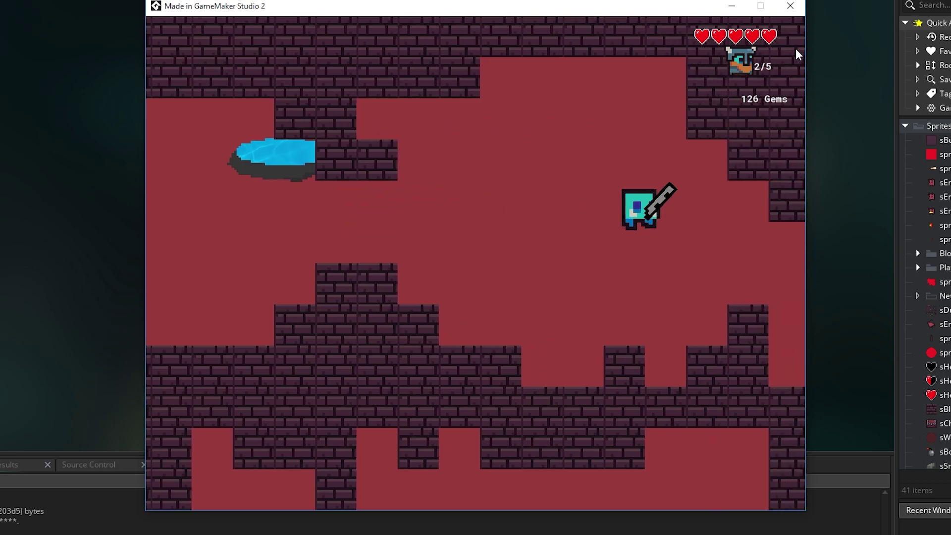
pyautogui.press('s')
pyautogui.press('d')
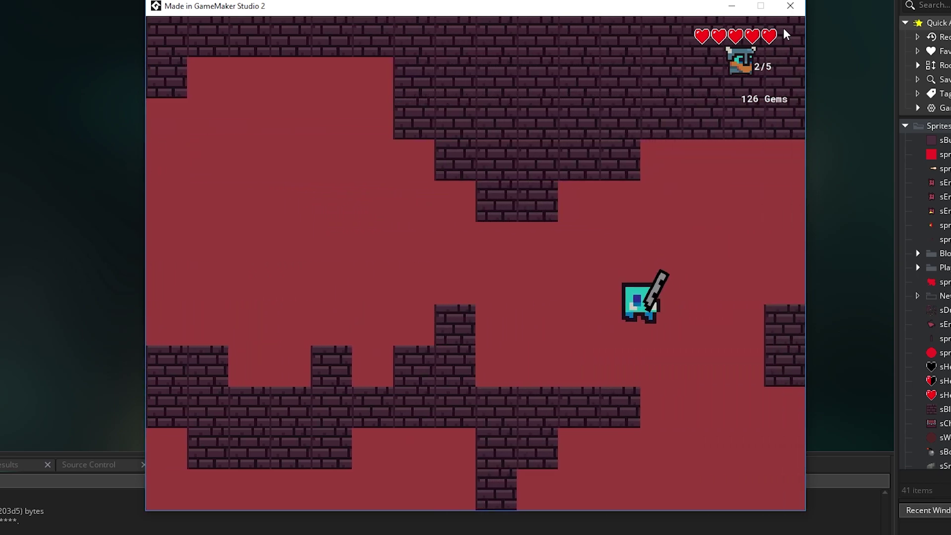
pyautogui.click(790, 6)
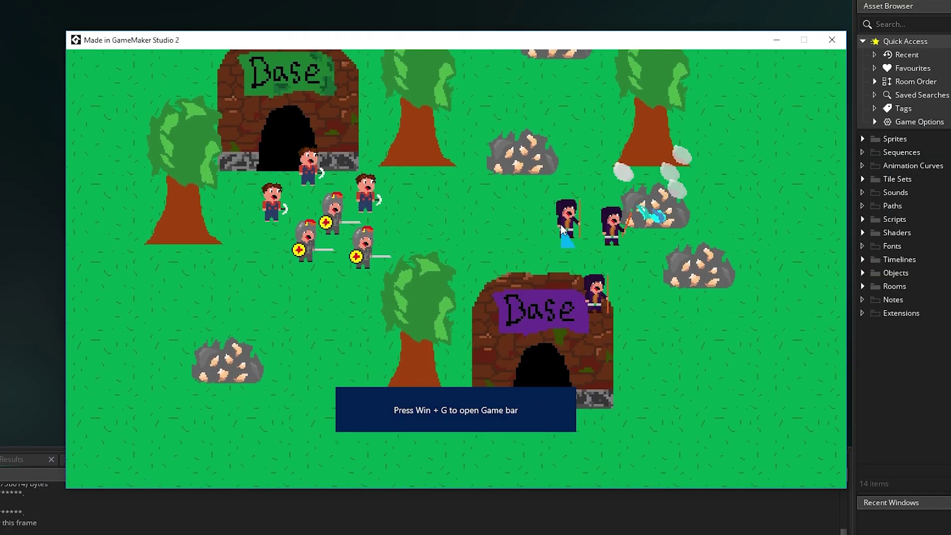
# Step: In the strategy game, select the three dark-robed wizards near the purple base and send them east
pyautogui.press('d')
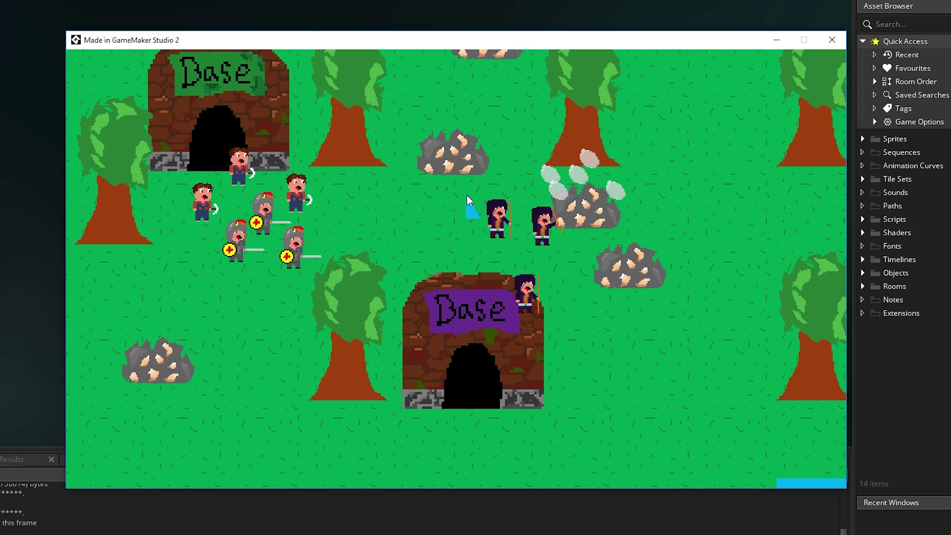
pyautogui.moveTo(468, 200); pyautogui.dragTo(666, 365)
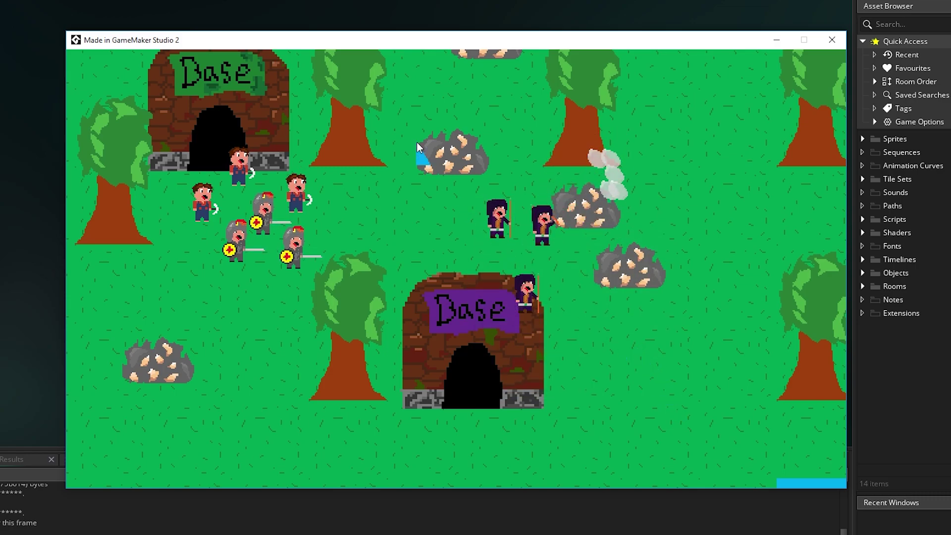
pyautogui.moveTo(417, 144); pyautogui.dragTo(643, 387)
pyautogui.press('s')
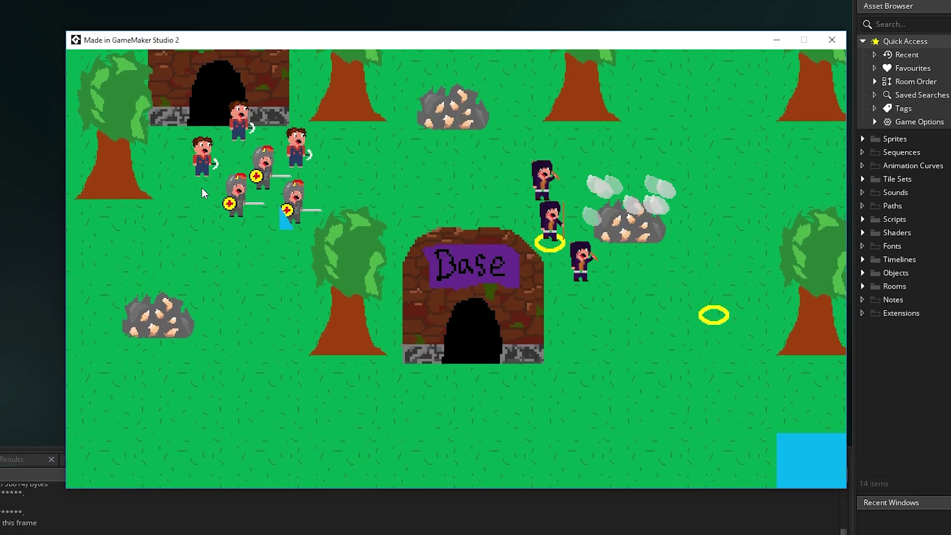
# Step: Select the three miners and three knights near the green base and move them south of the purple base
pyautogui.moveTo(234, 132); pyautogui.dragTo(329, 184)
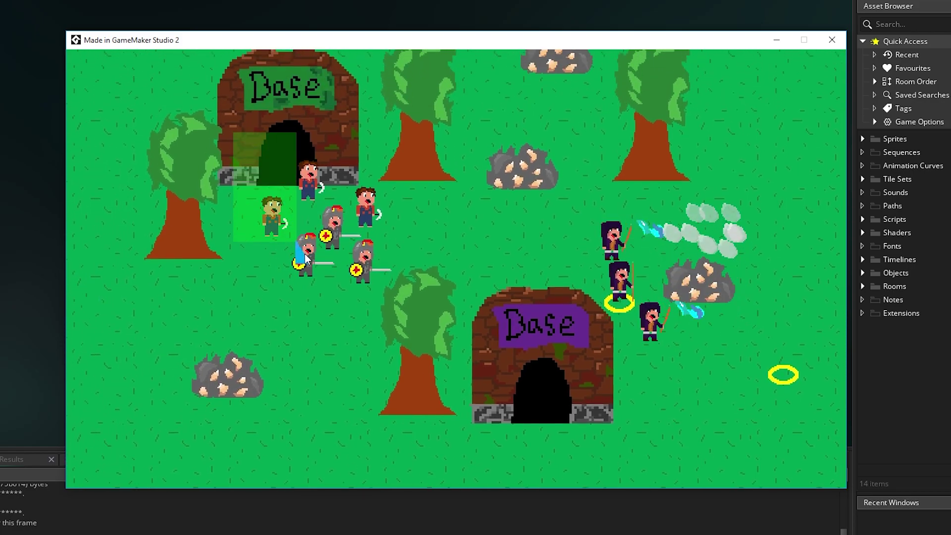
pyautogui.moveTo(222, 199); pyautogui.dragTo(372, 330)
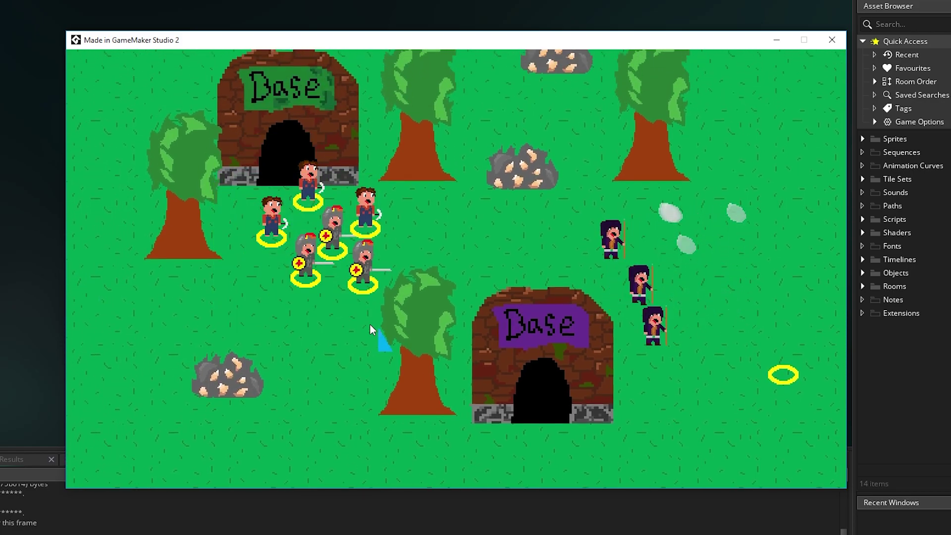
pyautogui.press('s')
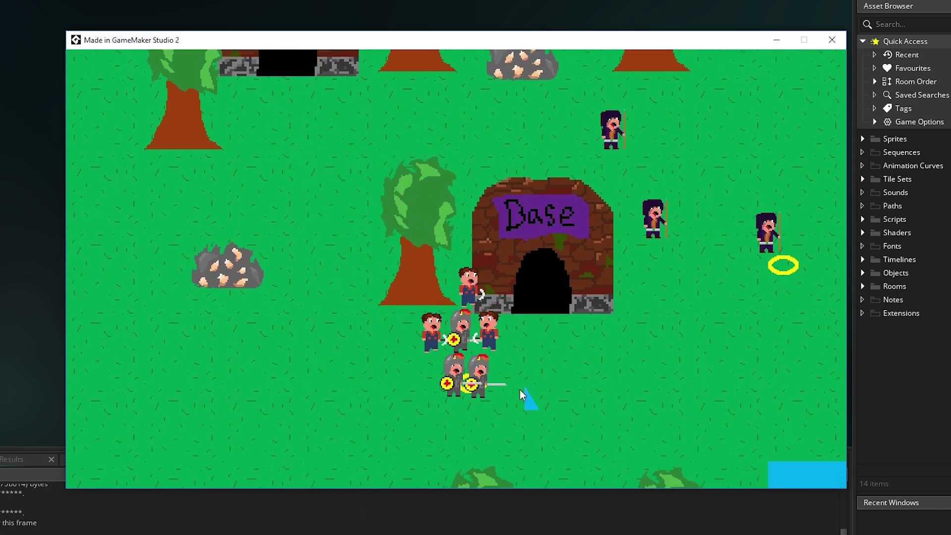
# Step: Send the miners to mine the rock west of the purple base and the knights southeast into the water
pyautogui.press('s')
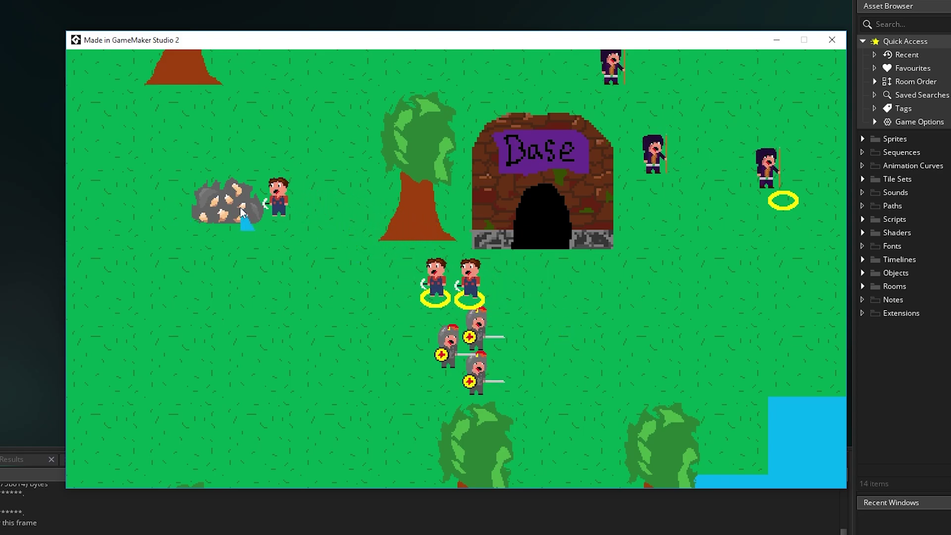
pyautogui.moveTo(344, 296); pyautogui.dragTo(612, 441)
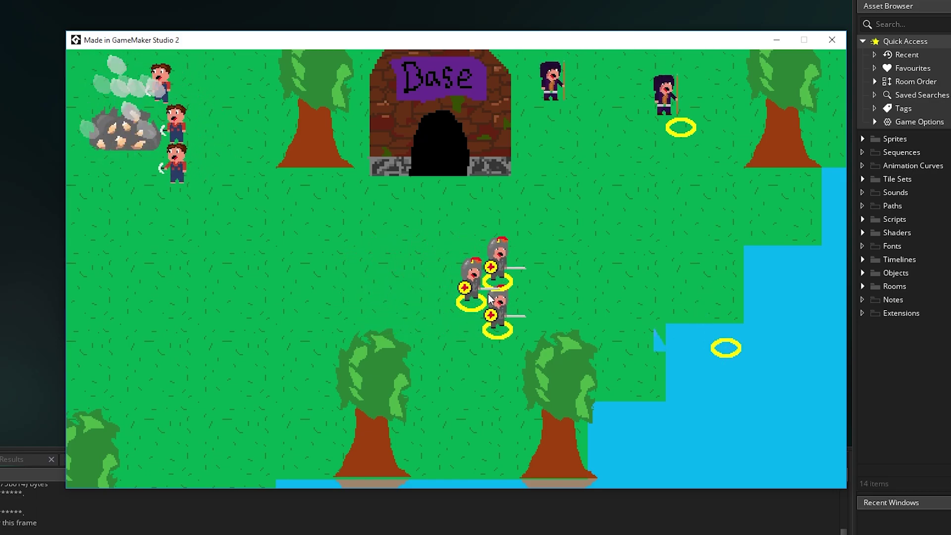
pyautogui.press('a')
pyautogui.press('w')
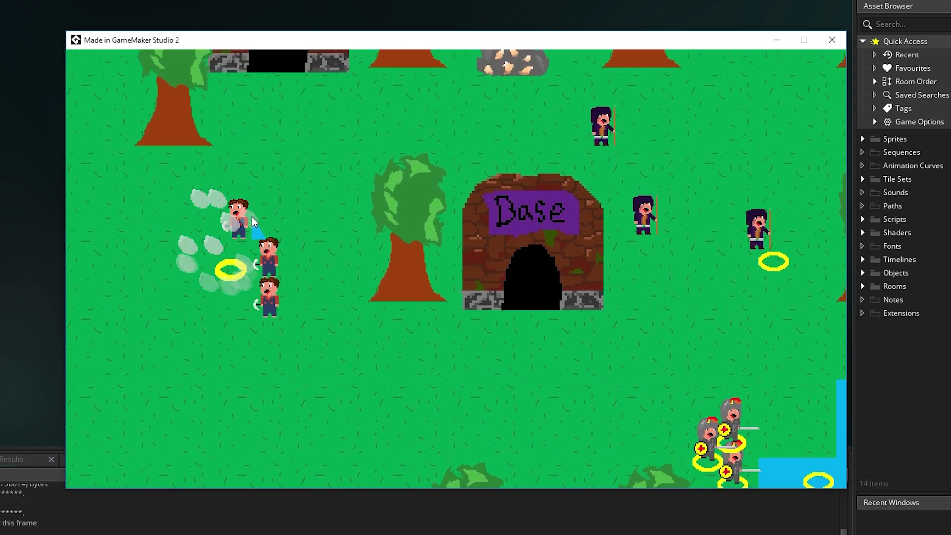
# Step: Select the three miners at the mined-out rock and send them to the ore rock east of the green base
pyautogui.press('d')
pyautogui.press('w')
pyautogui.press('a')
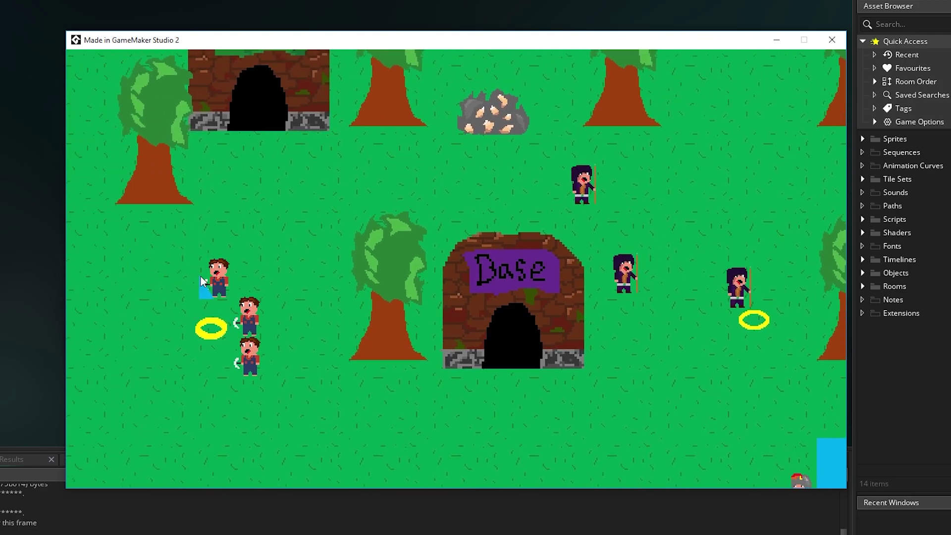
pyautogui.moveTo(200, 277); pyautogui.dragTo(340, 448)
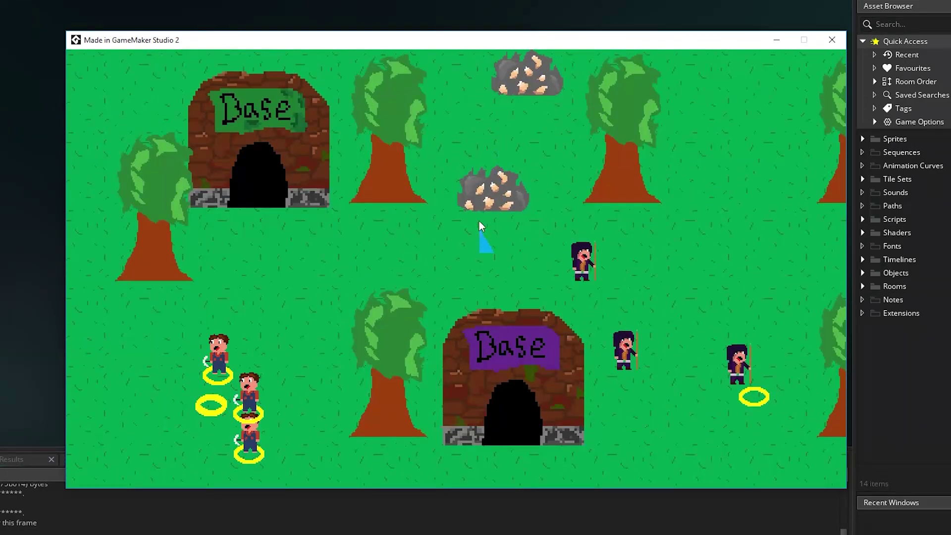
pyautogui.rightClick(502, 189)
# Step: Select the two eastern wizards and a miner together and send them southeast into the water
pyautogui.moveTo(803, 316); pyautogui.dragTo(232, 391)
pyautogui.press('s')
pyautogui.press('d')
pyautogui.rightClick(758, 324)
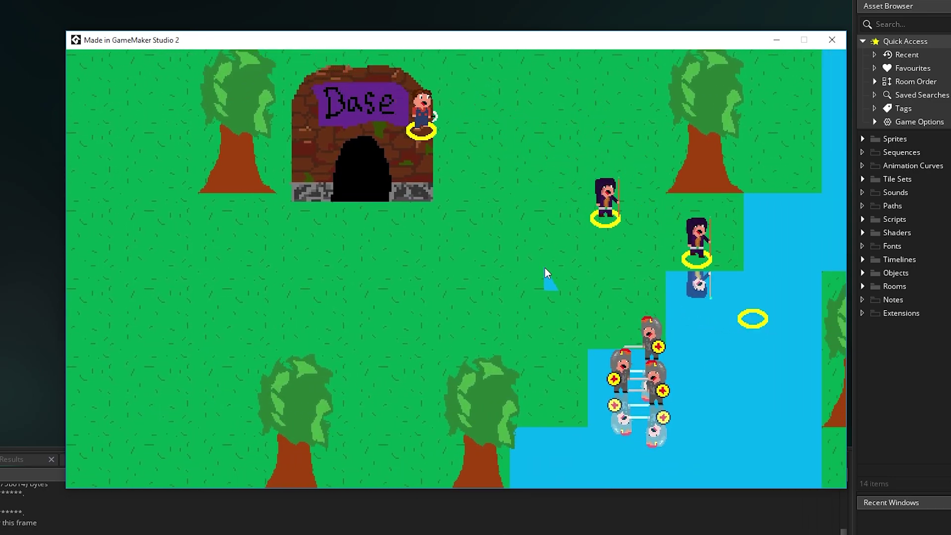
# Step: Send the remaining wizard to the two miners beside the northern ore rock, then close the strategy game
pyautogui.press('w')
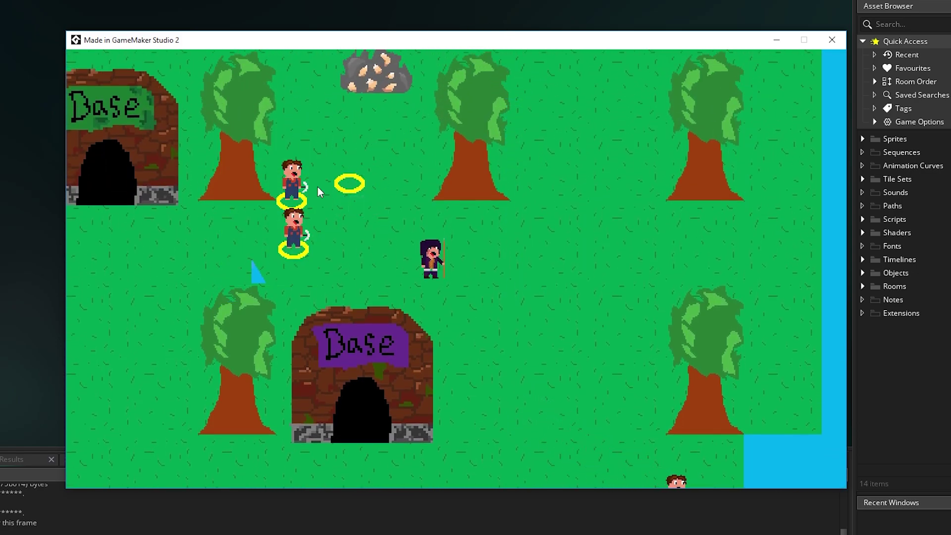
pyautogui.press('w')
pyautogui.moveTo(403, 304); pyautogui.dragTo(489, 415)
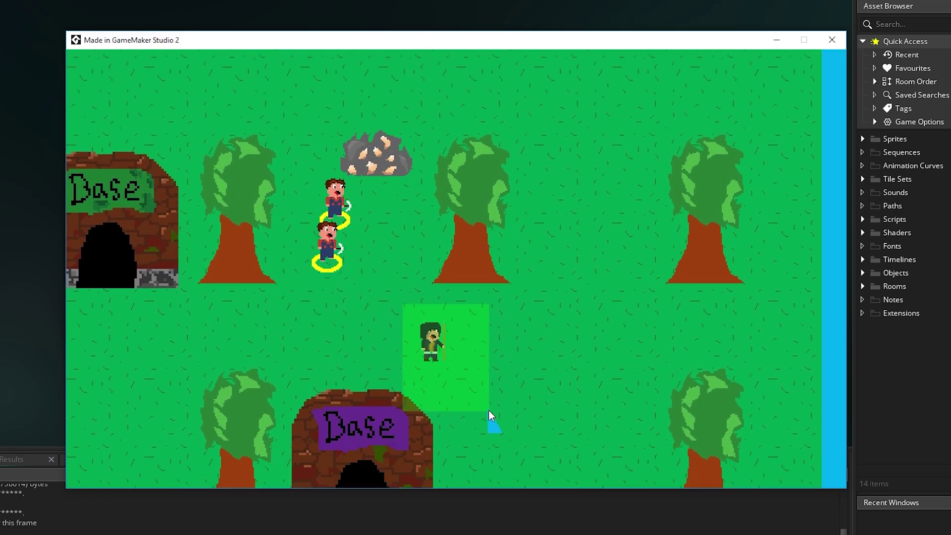
pyautogui.rightClick(404, 221)
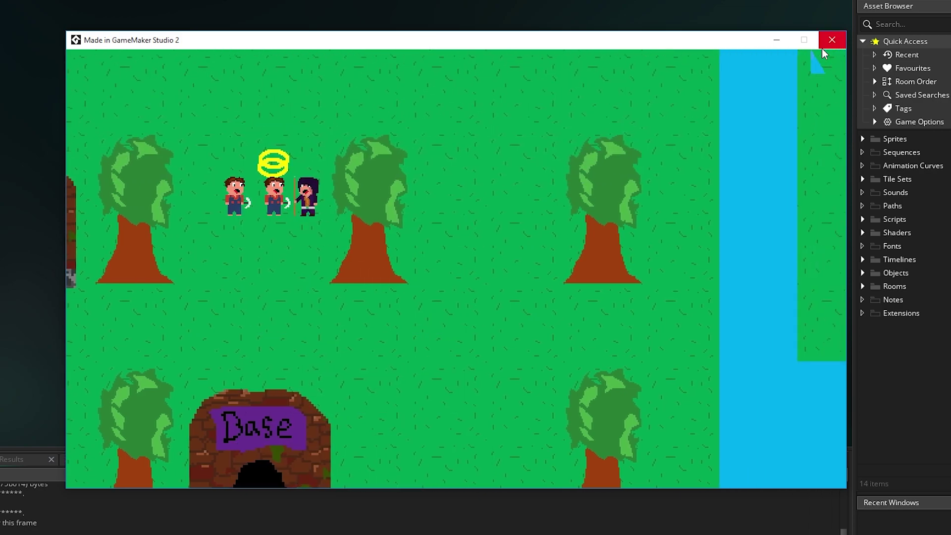
pyautogui.click(832, 40)
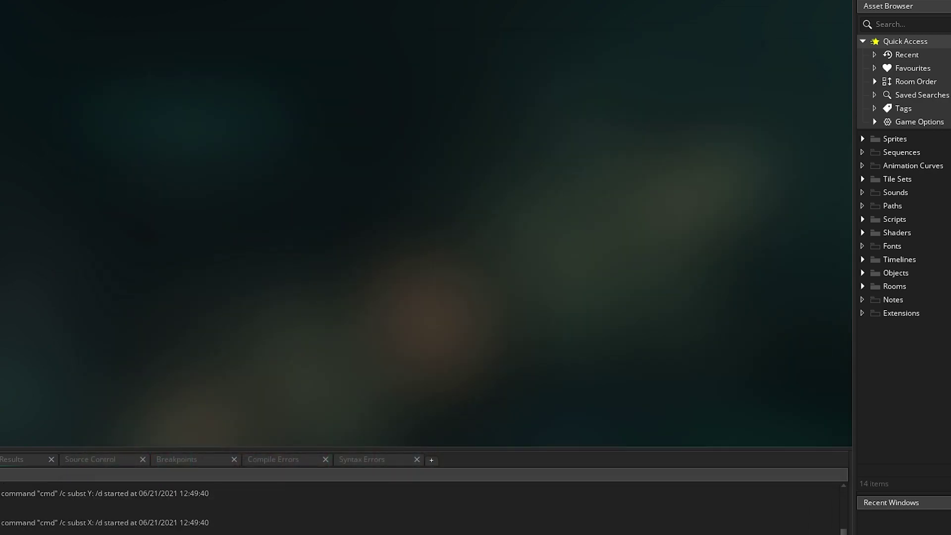